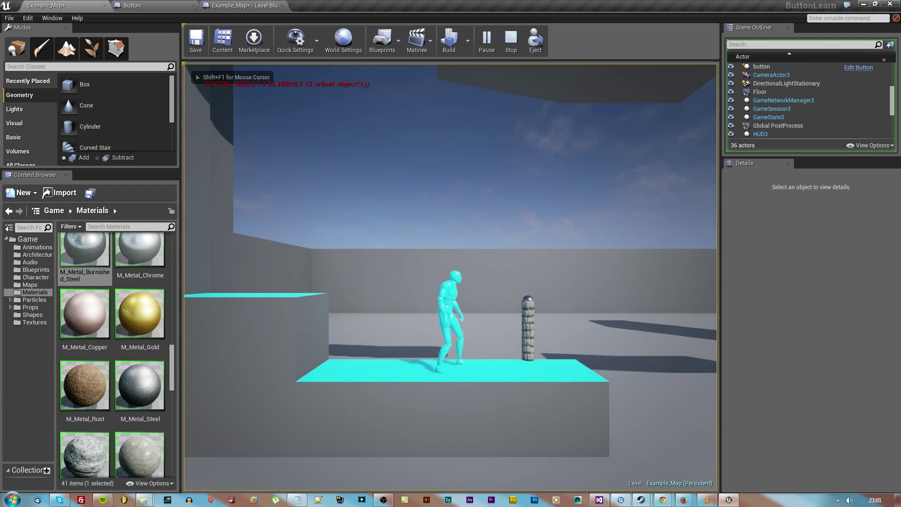
# Playtest the finished level by walking the character past the button and jumping onward, and end the session.
pyautogui.press('d')
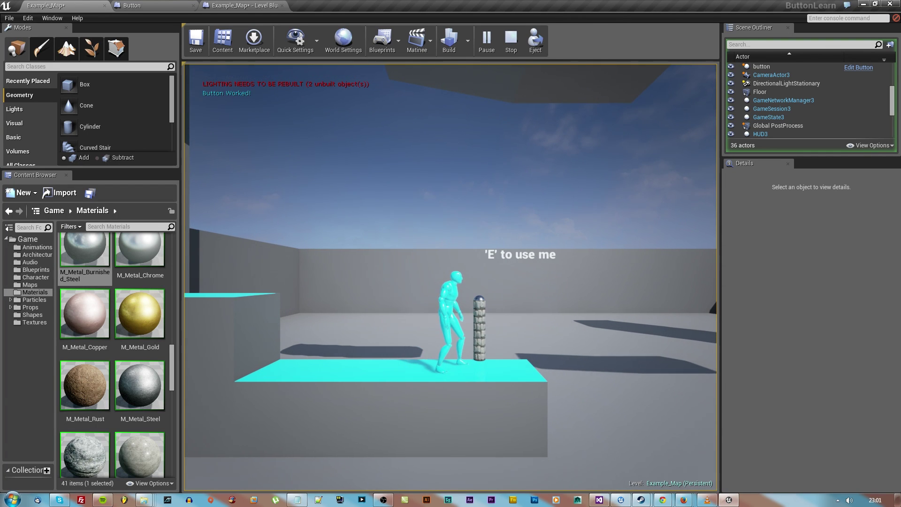
pyautogui.press('d')
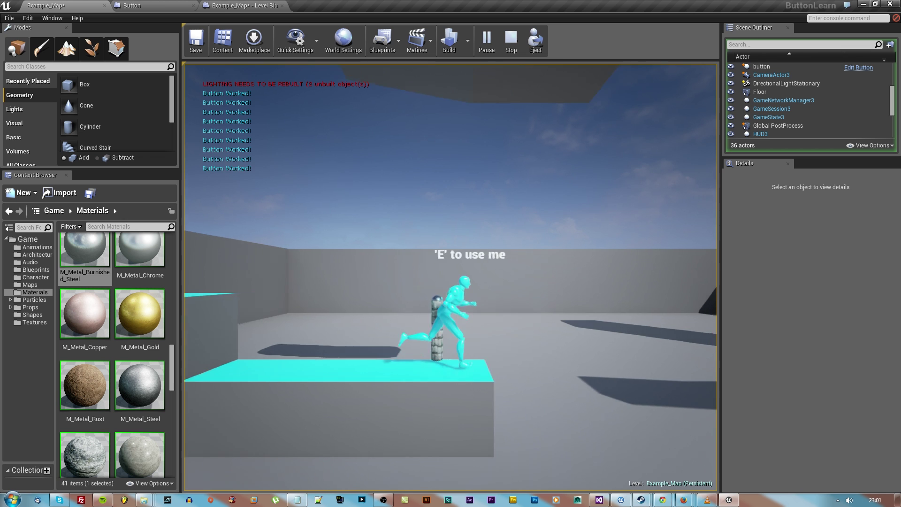
pyautogui.press('d')
pyautogui.press('space')
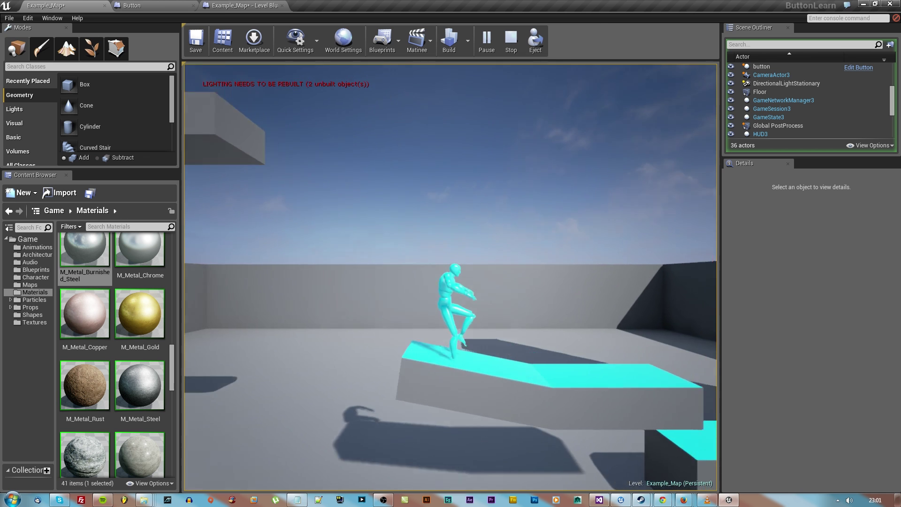
pyautogui.press('Escape')
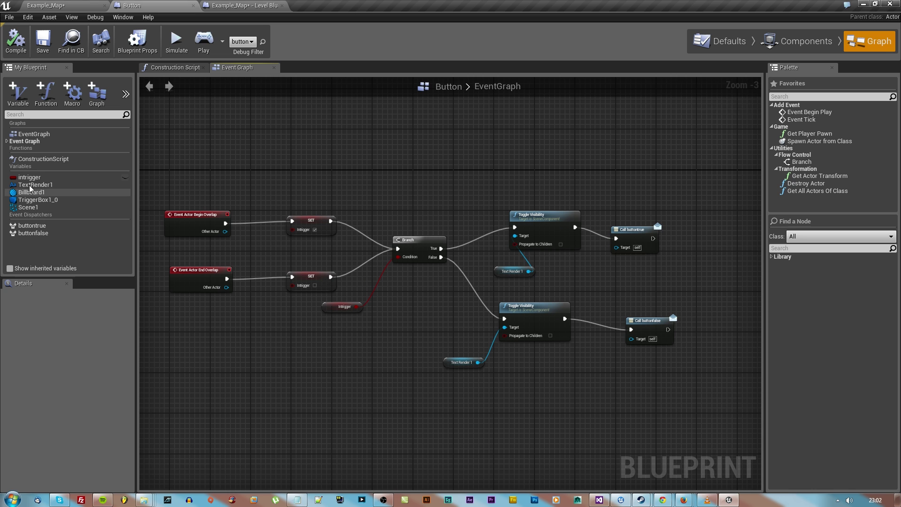
# Review the finished example's Level Blueprint event graph and return to the Example_Map level.
pyautogui.moveTo(230, 5); pyautogui.dragTo(368, 180)
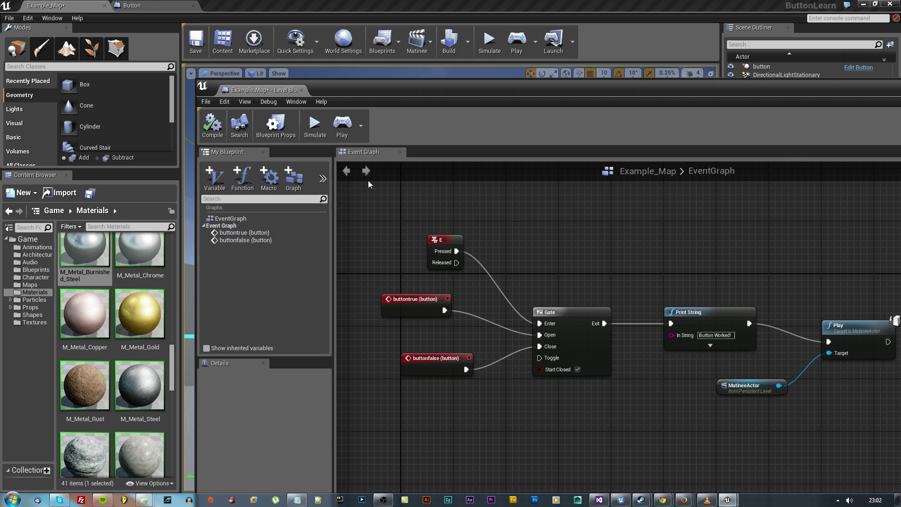
pyautogui.moveTo(261, 94); pyautogui.dragTo(244, 5)
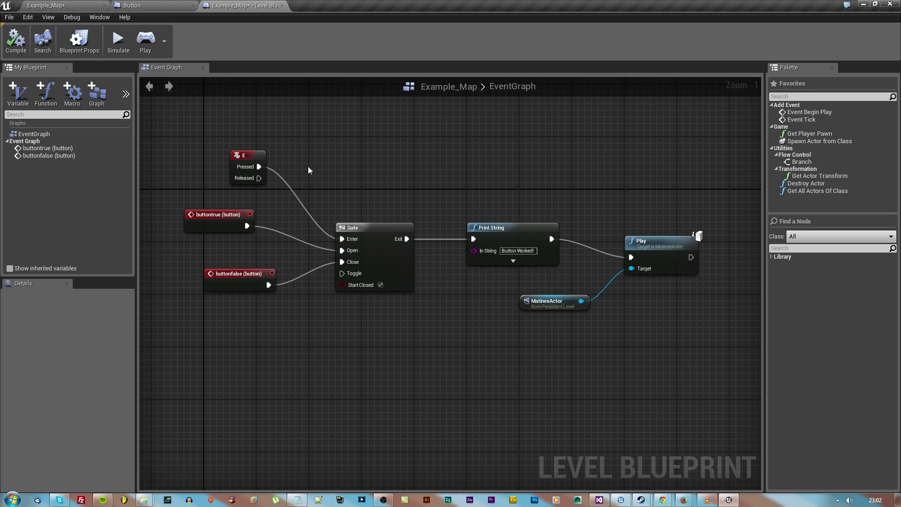
pyautogui.click(76, 3)
# Launch Unreal Engine 4.4.3 from the Epic launcher and select the Blueprint Side Scroller template for a new project.
pyautogui.click(620, 500)
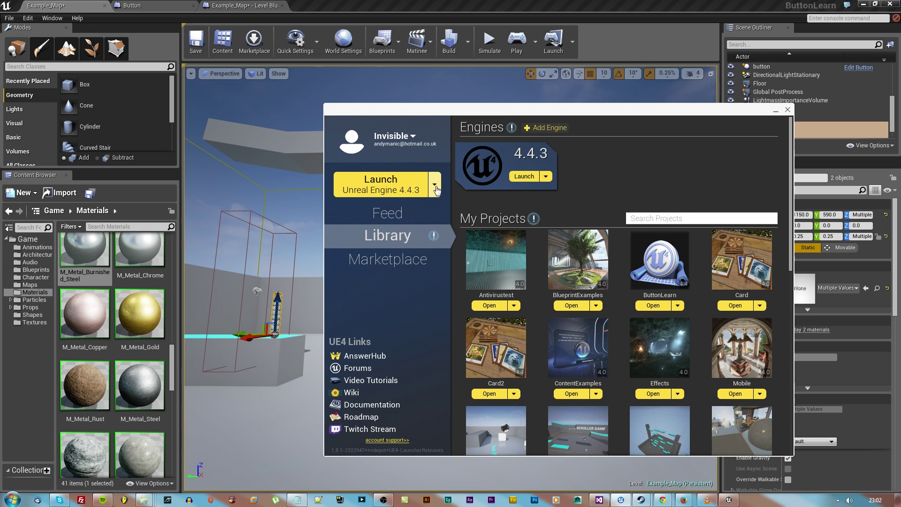
pyautogui.click(398, 184)
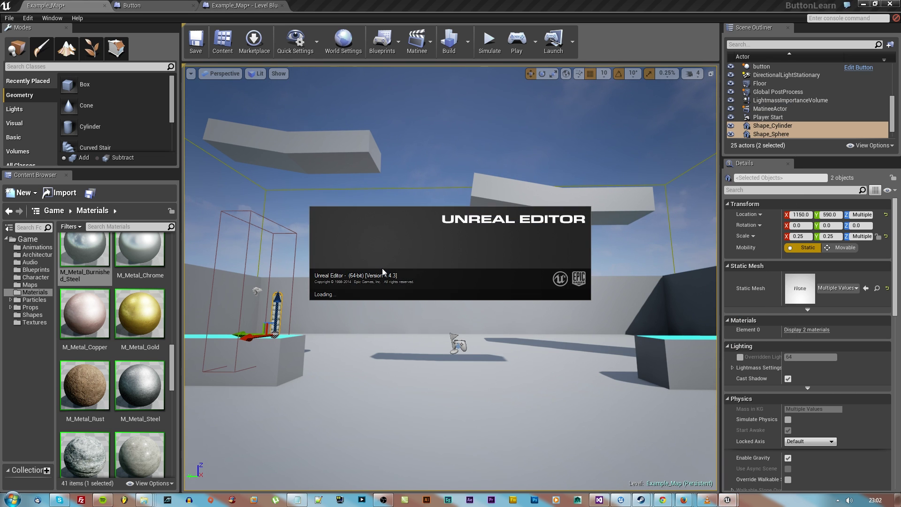
pyautogui.scroll(-6, 274, 187)
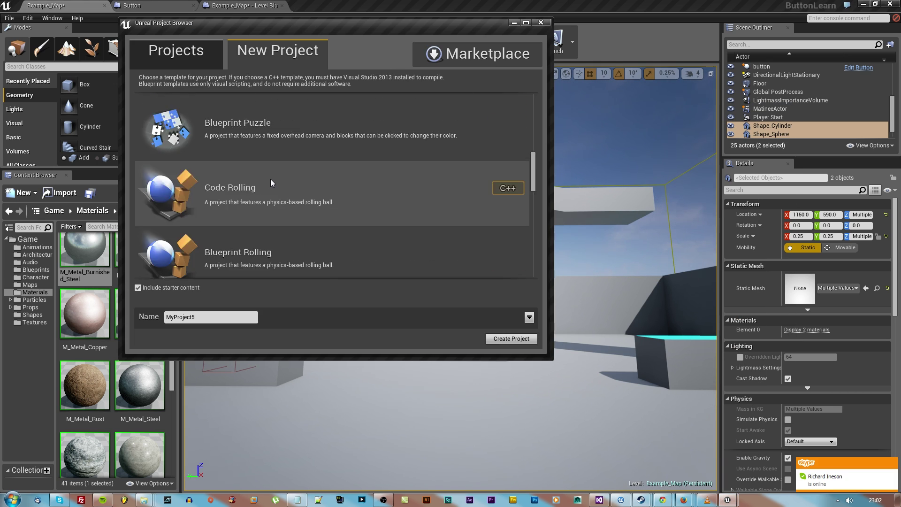
pyautogui.scroll(-3, 270, 181)
pyautogui.click(257, 230)
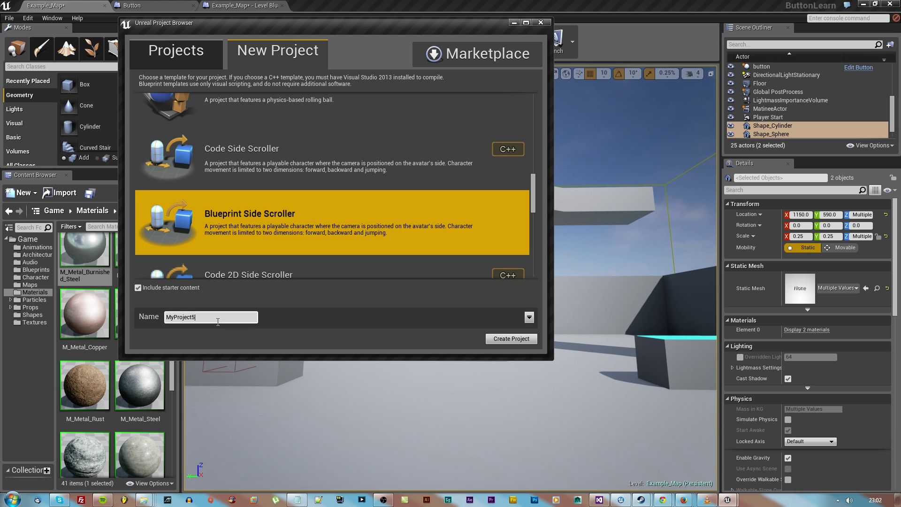
# Name the project TTGB_Video_Button and create it in the D:\Documents\Unreal Projects folder.
pyautogui.write('TTGB_Video_Bu')
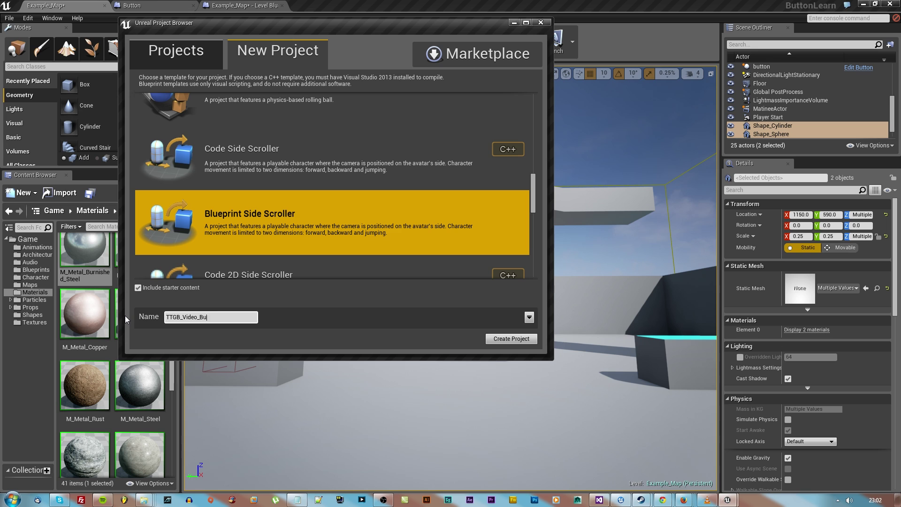
pyautogui.write('tton_Mat')
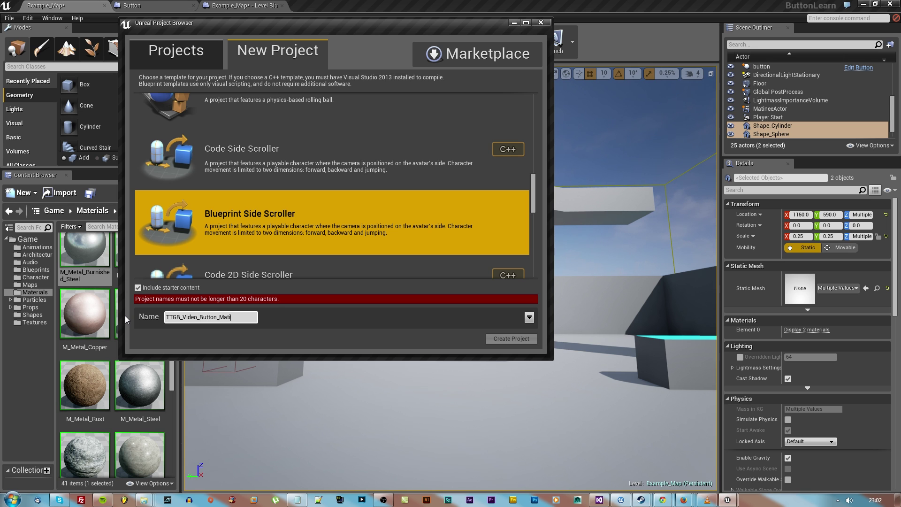
pyautogui.press('BackSpace')
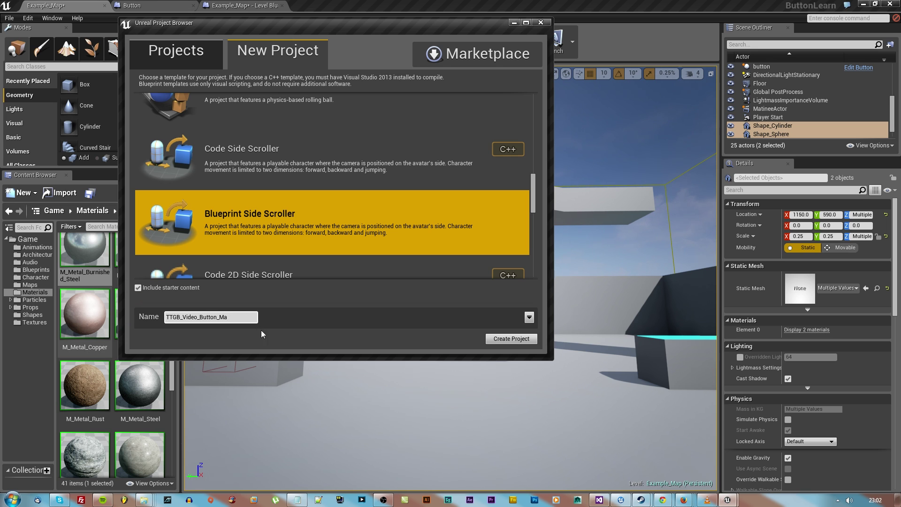
pyautogui.click(529, 317)
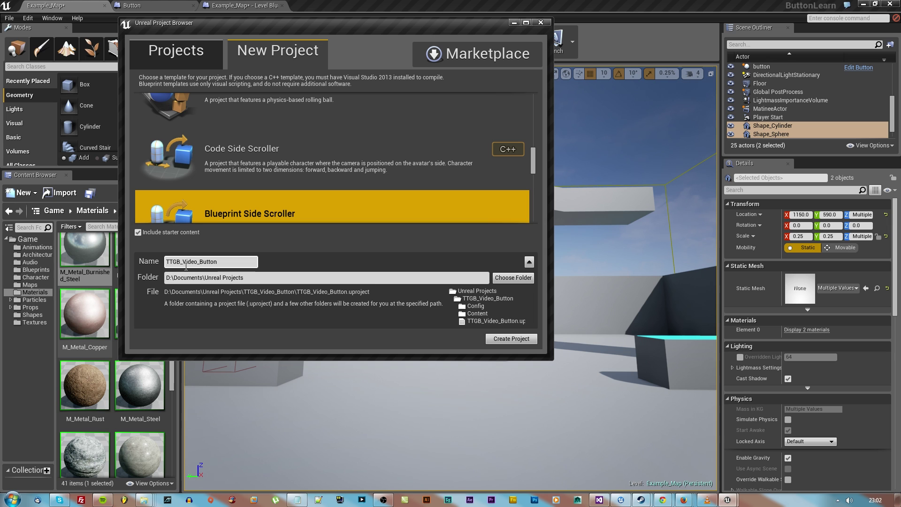
pyautogui.click(509, 339)
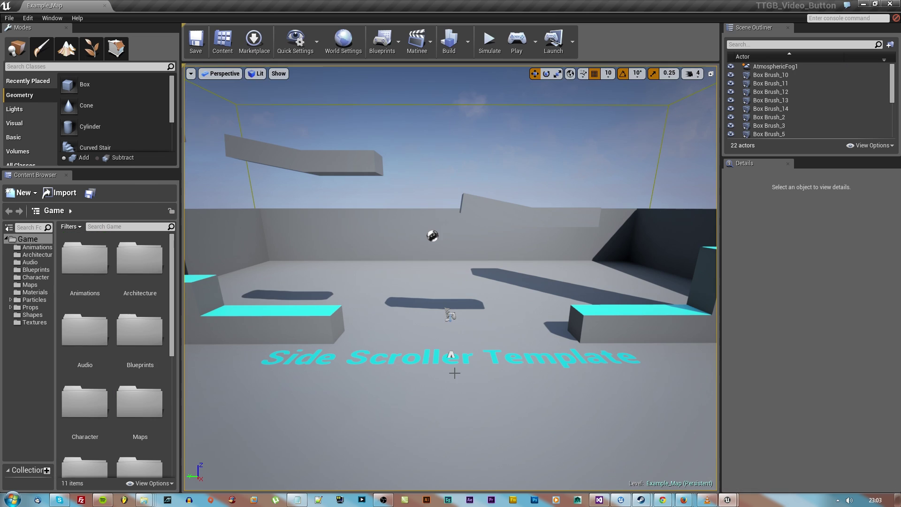
# Delete the Side Scroller Template text from the level floor.
pyautogui.click(452, 355)
pyautogui.press('Delete')
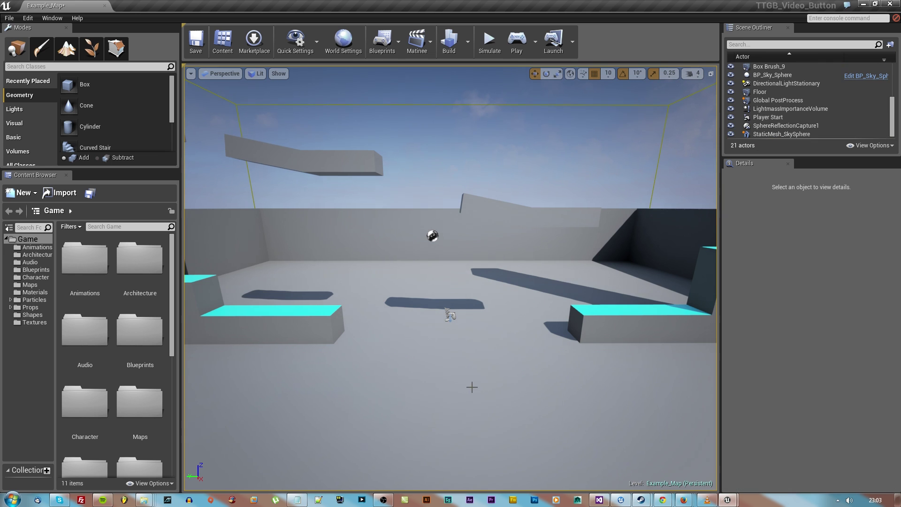
# Place a Box Trigger near the outer end of the lower cyan-topped ledge.
pyautogui.moveTo(472, 386); pyautogui.dragTo(473, 386, button='right')
pyautogui.press('w')
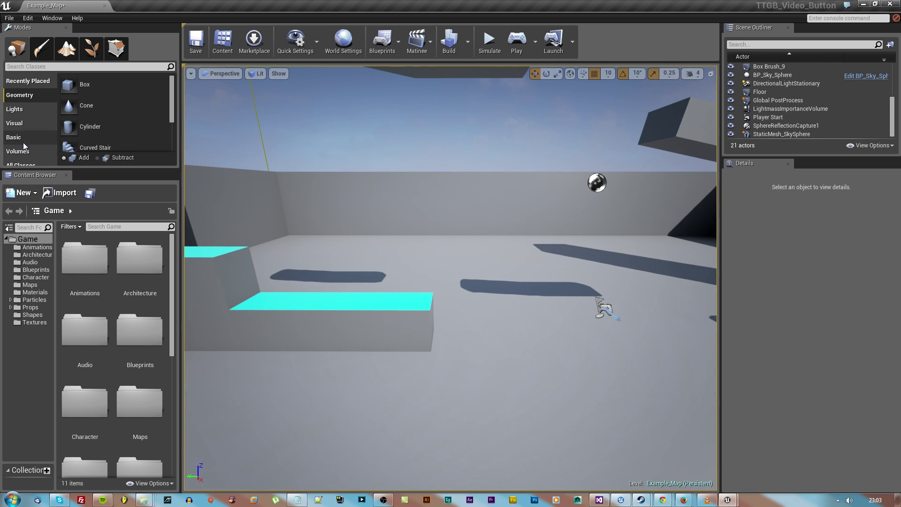
pyautogui.click(14, 137)
pyautogui.moveTo(97, 131); pyautogui.dragTo(396, 293)
# Enlarge the trigger box to an extent of about 52.5 × 52.5 × 216.25 and raise it to about Z 390.
pyautogui.moveTo(395, 293); pyautogui.dragTo(395, 293, button='right')
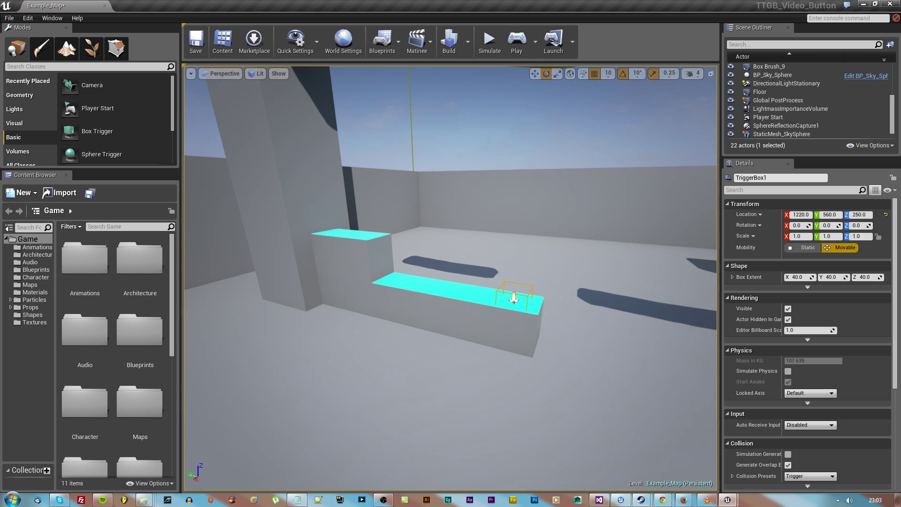
pyautogui.press('r')
pyautogui.moveTo(514, 301); pyautogui.dragTo(519, 210)
pyautogui.press('w')
pyautogui.moveTo(563, 352); pyautogui.dragTo(563, 351, button='right')
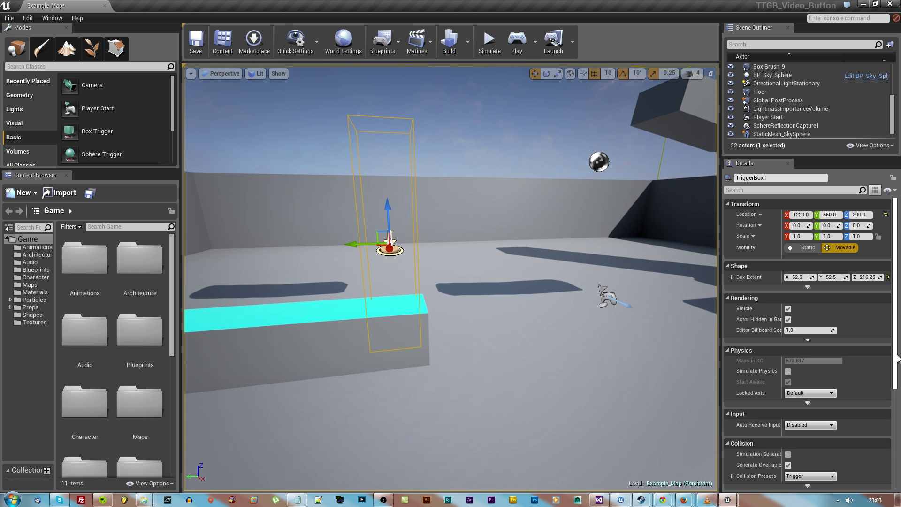
# Replace the trigger box with a composited blueprint named button, saved in the Blueprints folder.
pyautogui.moveTo(897, 359); pyautogui.dragTo(899, 457)
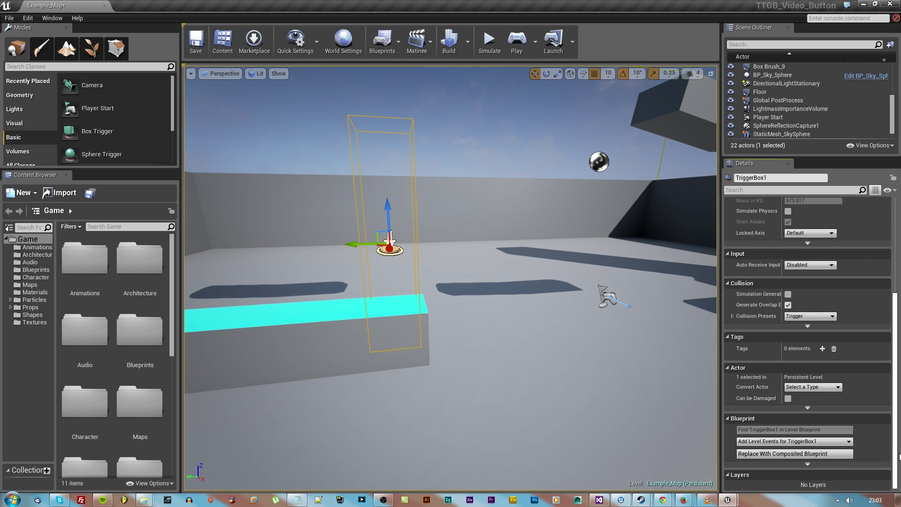
pyautogui.click(795, 454)
pyautogui.click(389, 207)
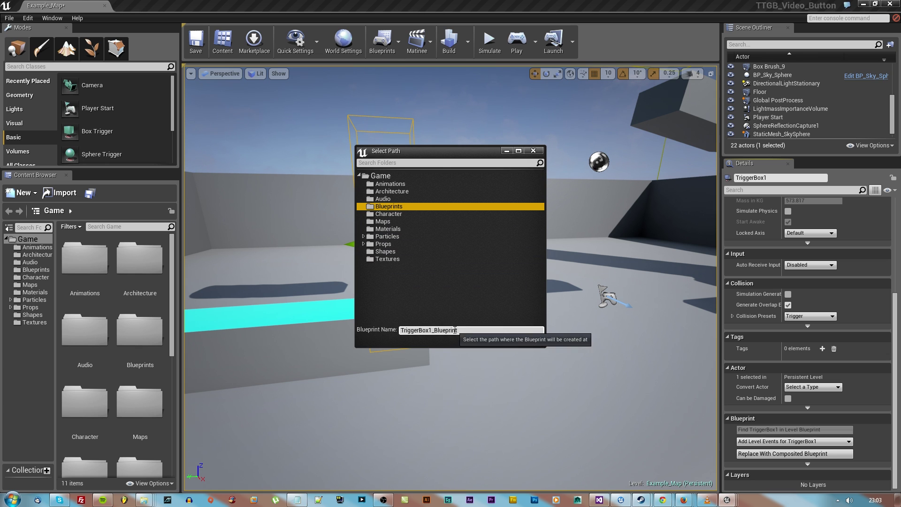
pyautogui.click(423, 330)
pyautogui.write('butto')
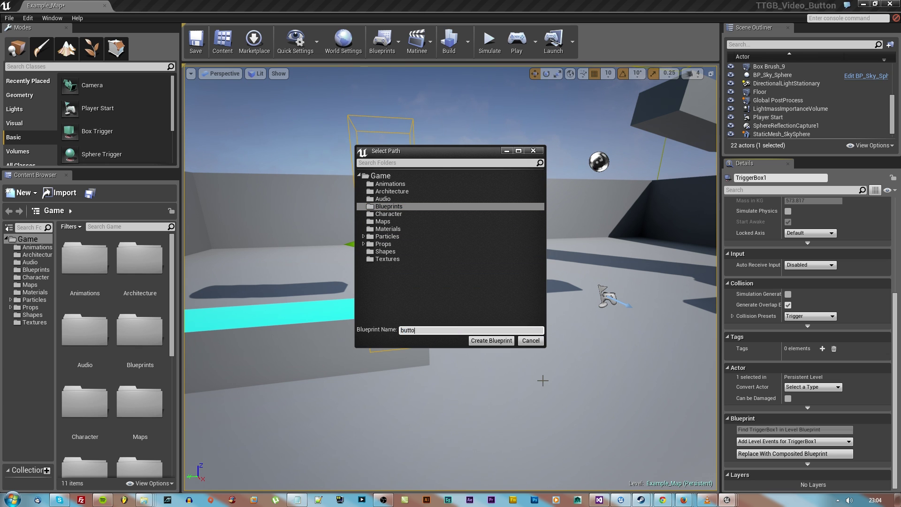
pyautogui.write('n')
pyautogui.click(491, 340)
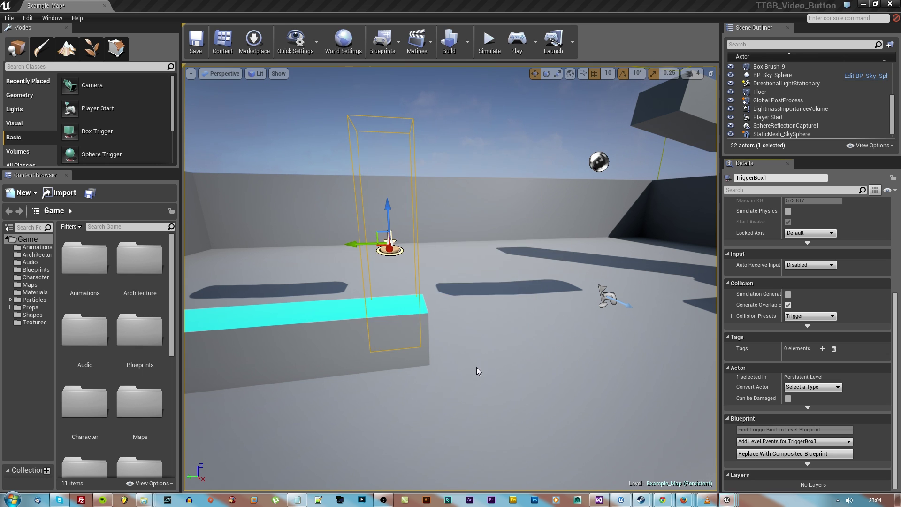
# Dock the button blueprint's editor beside the level and add a Text Render component to the blueprint.
pyautogui.moveTo(202, 96); pyautogui.dragTo(196, 4)
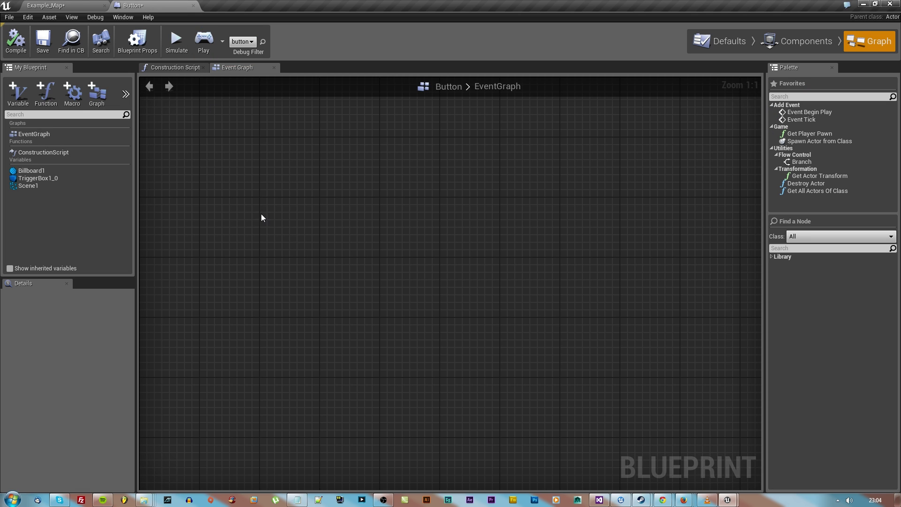
pyautogui.click(786, 43)
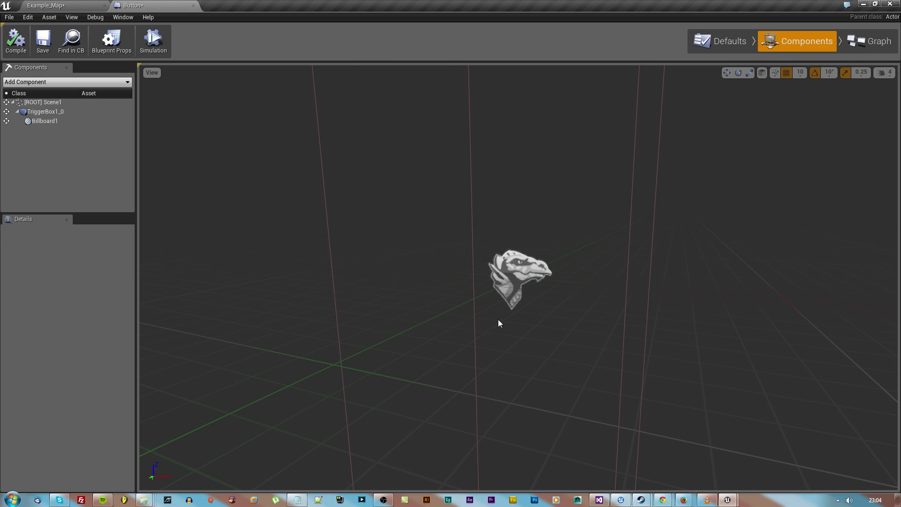
pyautogui.moveTo(497, 319)
pyautogui.mouseDown(button='right')
pyautogui.moveTo(580, 320)
pyautogui.moveTo(373, 319)
pyautogui.moveTo(483, 319)
pyautogui.mouseUp(button='right')
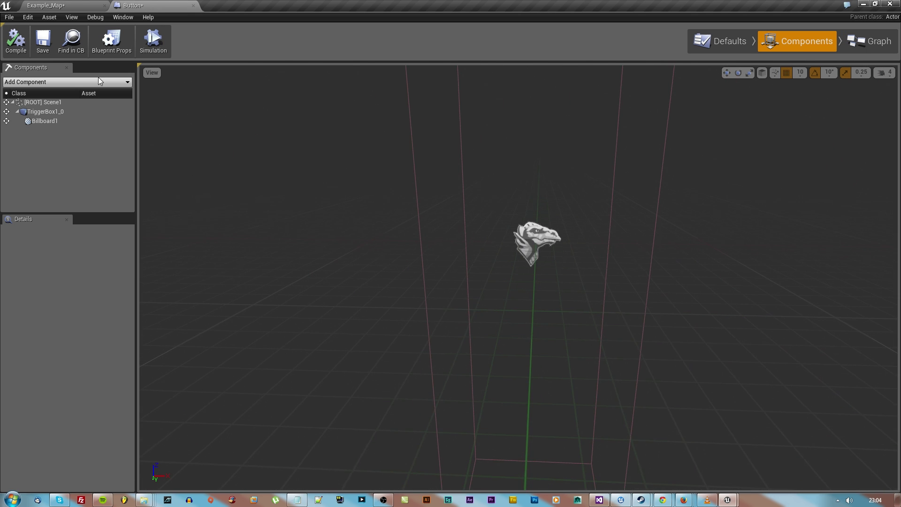
pyautogui.click(30, 84)
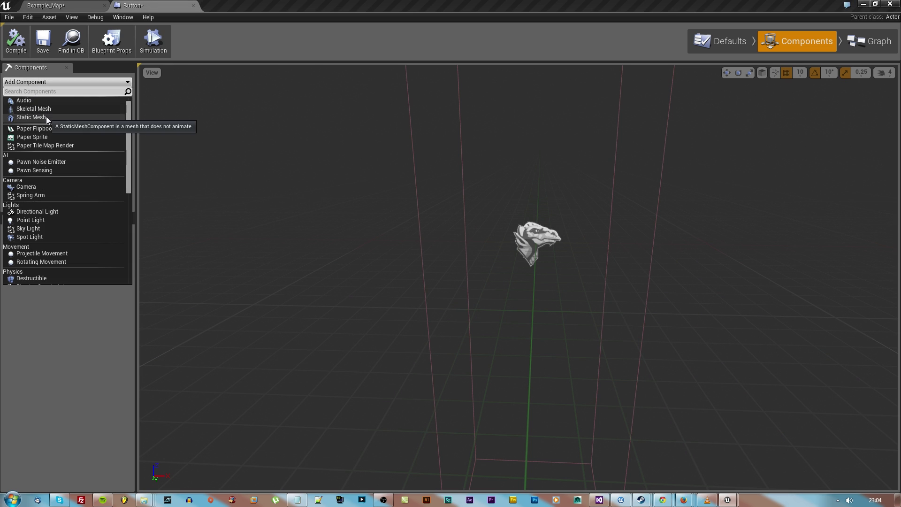
pyautogui.write('textr')
pyautogui.click(41, 100)
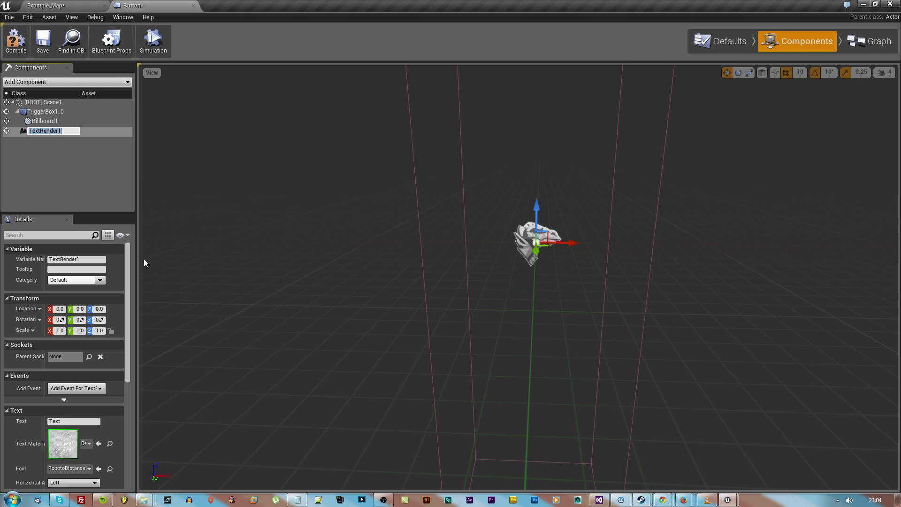
# Set the Text Render component's text to "Press 'E' To Use Me!".
pyautogui.moveTo(144, 259)
pyautogui.mouseDown(button='right')
pyautogui.moveTo(71, 260)
pyautogui.moveTo(144, 260)
pyautogui.mouseUp(button='right')
pyautogui.scroll(-1, 74, 373)
pyautogui.moveTo(72, 391); pyautogui.dragTo(15, 374)
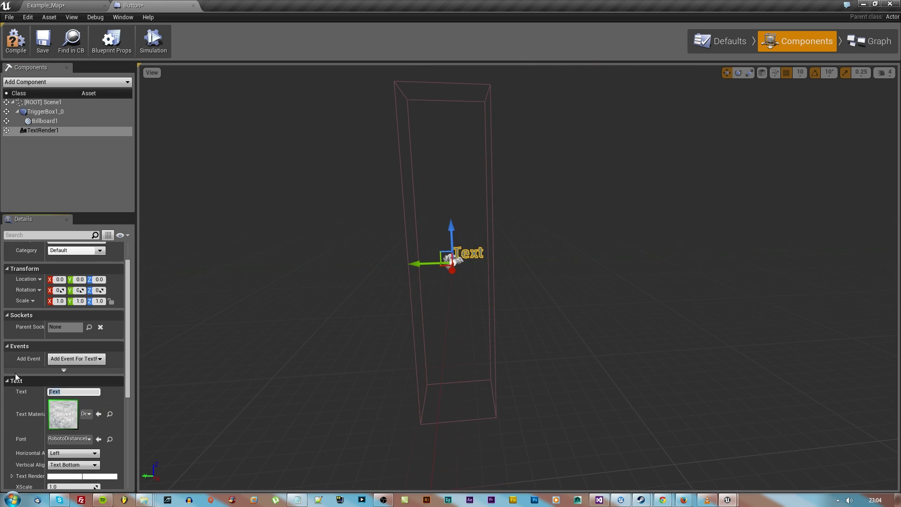
pyautogui.press('BackSpace')
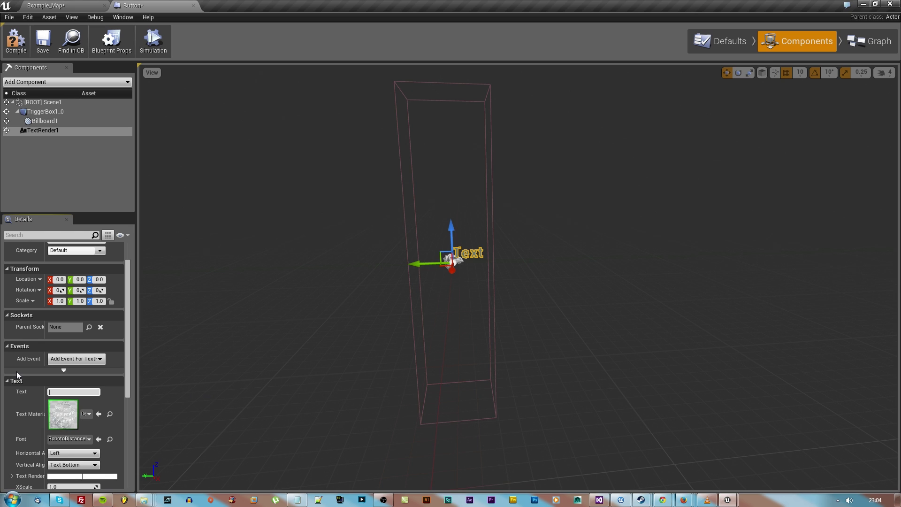
pyautogui.write("Press 'E' To Use Me!")
pyautogui.press('Return')
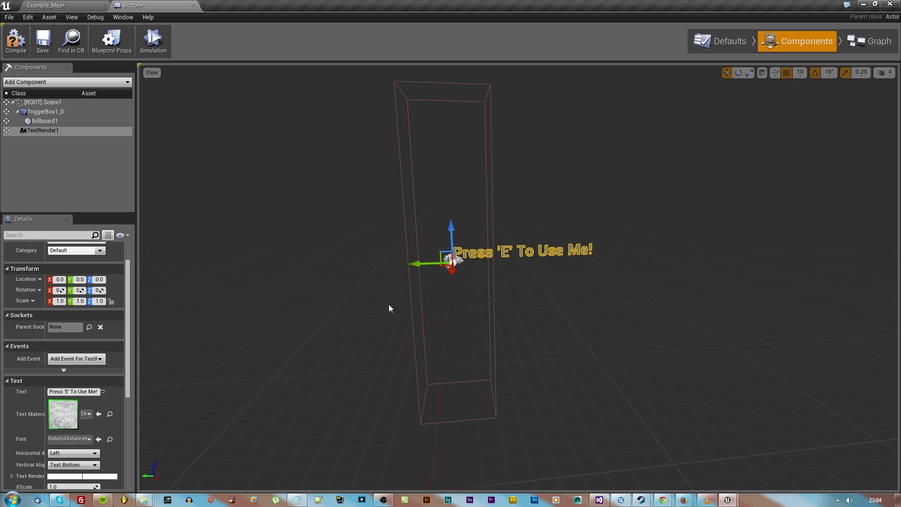
# Center the text across the trigger box and raise it, moving it about 100 along Y and 50 along Z.
pyautogui.moveTo(411, 263); pyautogui.dragTo(338, 266)
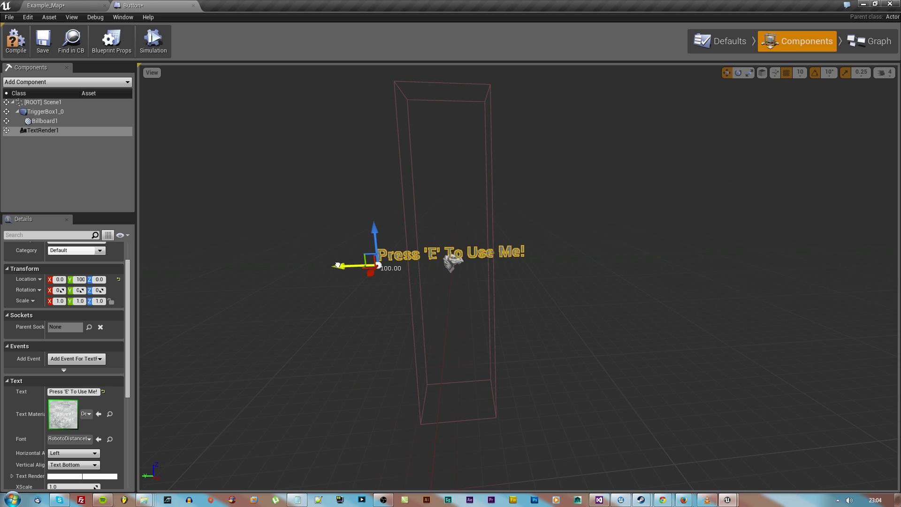
pyautogui.moveTo(375, 237); pyautogui.dragTo(370, 189)
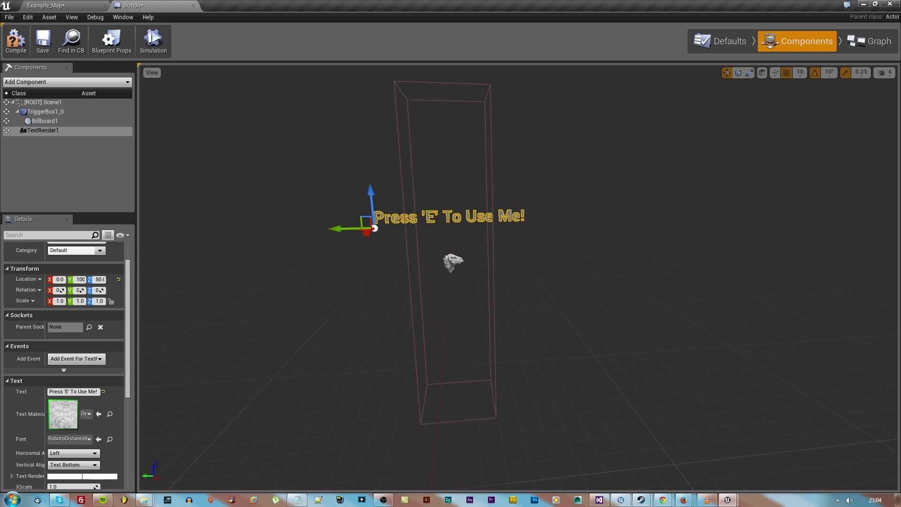
pyautogui.moveTo(328, 226)
pyautogui.mouseDown()
pyautogui.moveTo(357, 226)
pyautogui.moveTo(338, 229)
pyautogui.mouseUp()
# Turn off the Visible rendering option of the Text Render component.
pyautogui.scroll(-3, 37, 393)
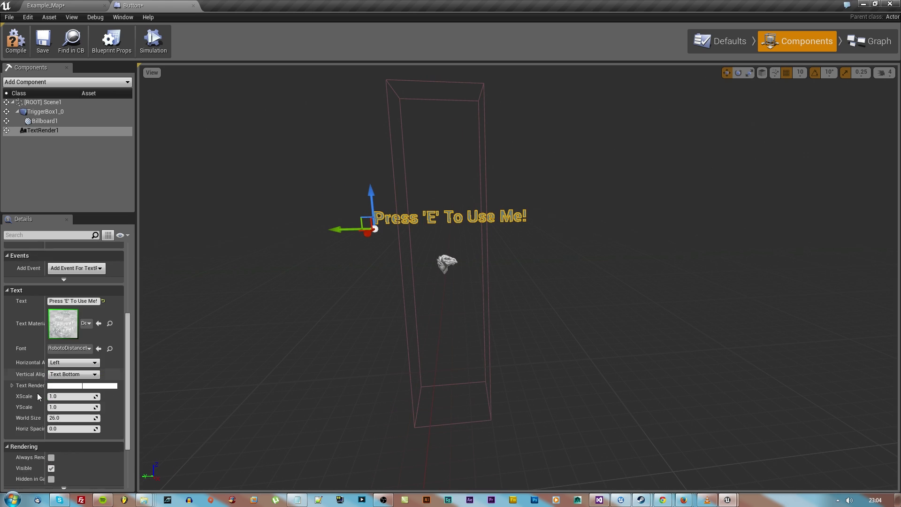
pyautogui.scroll(-3, 37, 393)
pyautogui.click(52, 438)
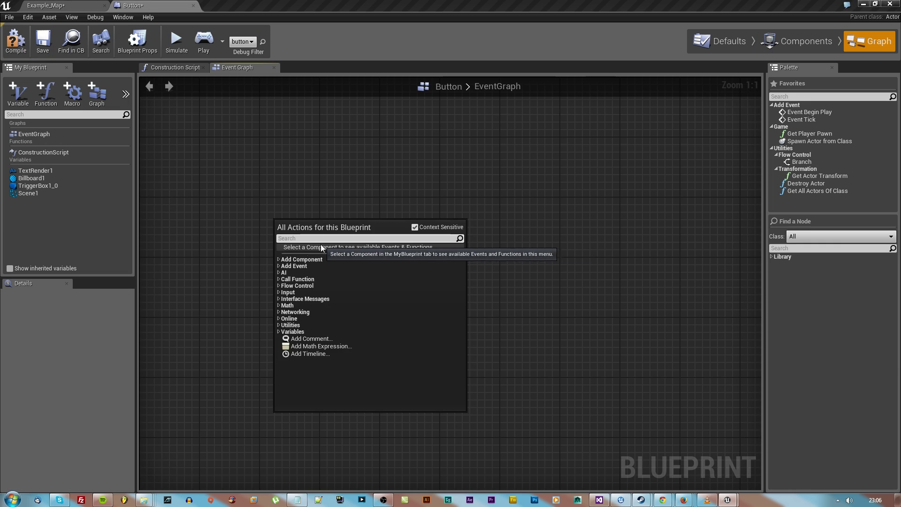
# Add Event Actor Begin Overlap and Event Actor End Overlap nodes to the event graph, one below the other.
pyautogui.click(283, 280)
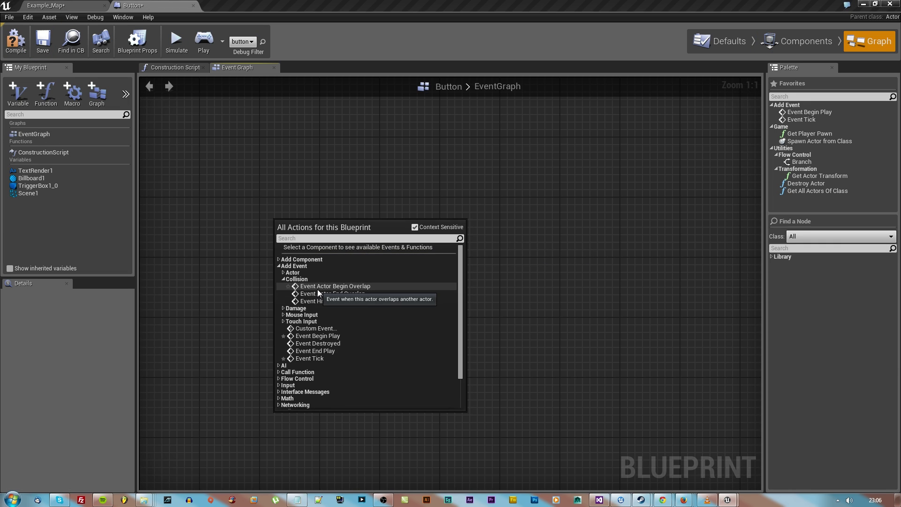
pyautogui.click(317, 287)
pyautogui.rightClick(292, 281)
pyautogui.click(298, 326)
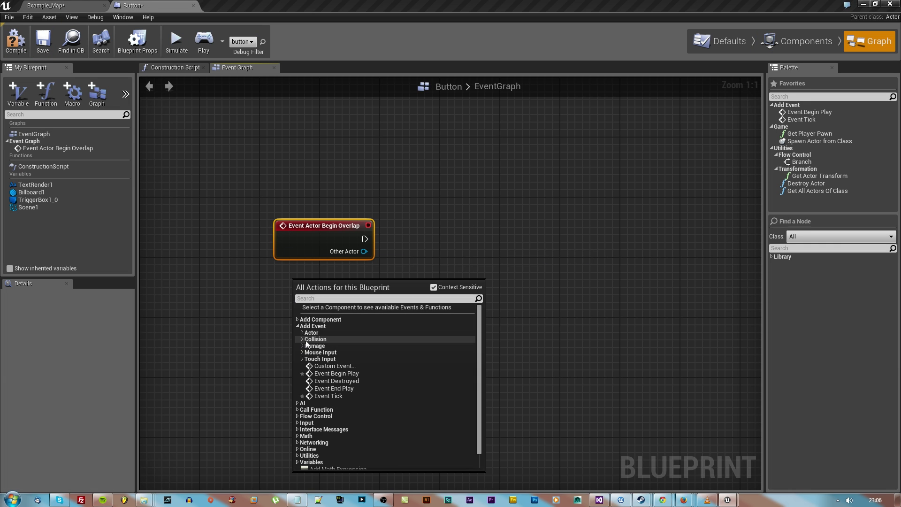
pyautogui.click(302, 339)
pyautogui.click(326, 354)
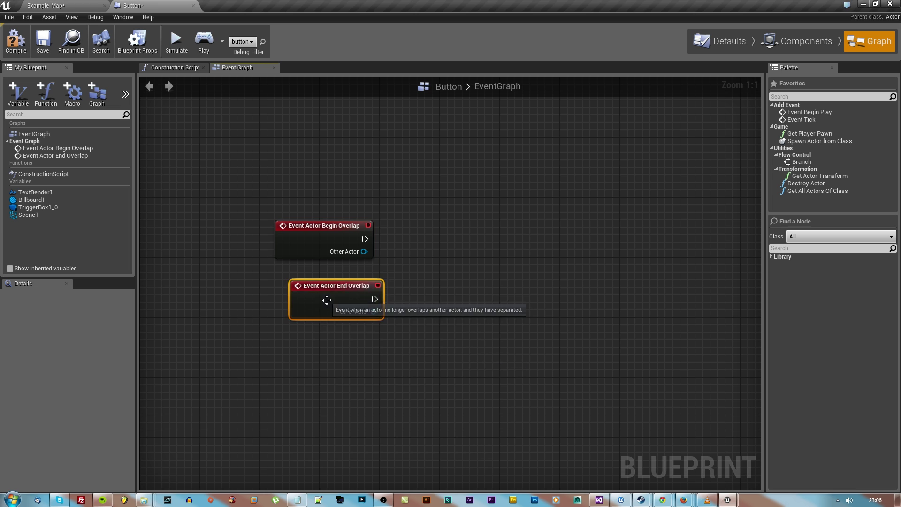
pyautogui.moveTo(325, 300); pyautogui.dragTo(319, 311)
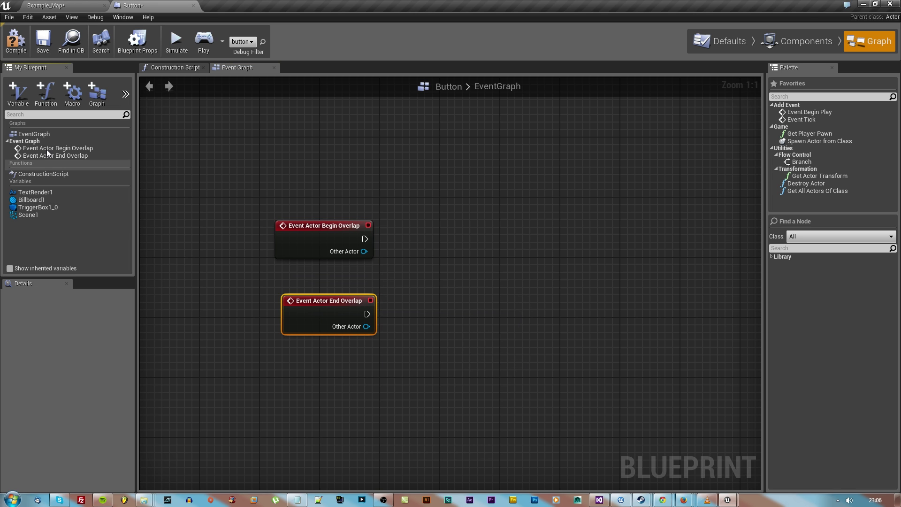
# Create a new boolean variable named Trigger in the button blueprint.
pyautogui.click(20, 94)
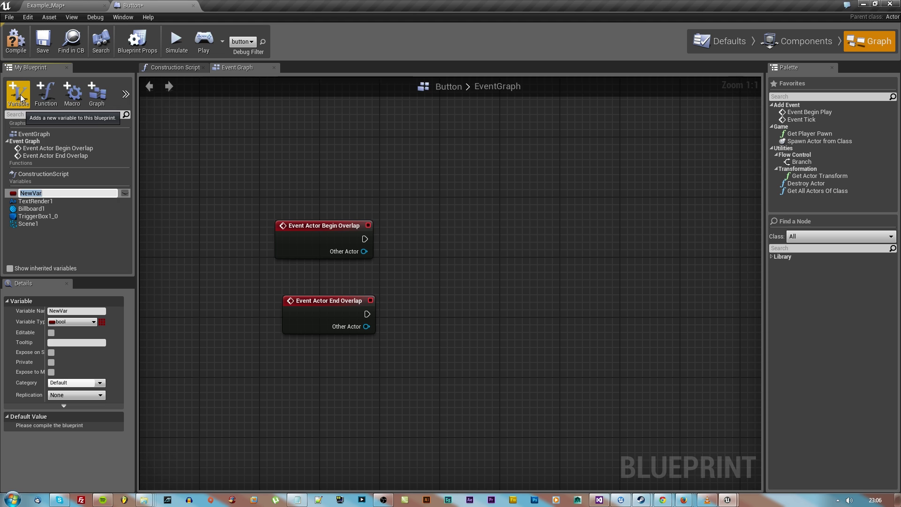
pyautogui.write('trigger')
pyautogui.press('Return')
# Add a Set node for Trigger with its value checked and wire it to Event Actor Begin Overlap.
pyautogui.moveTo(27, 194); pyautogui.dragTo(463, 248)
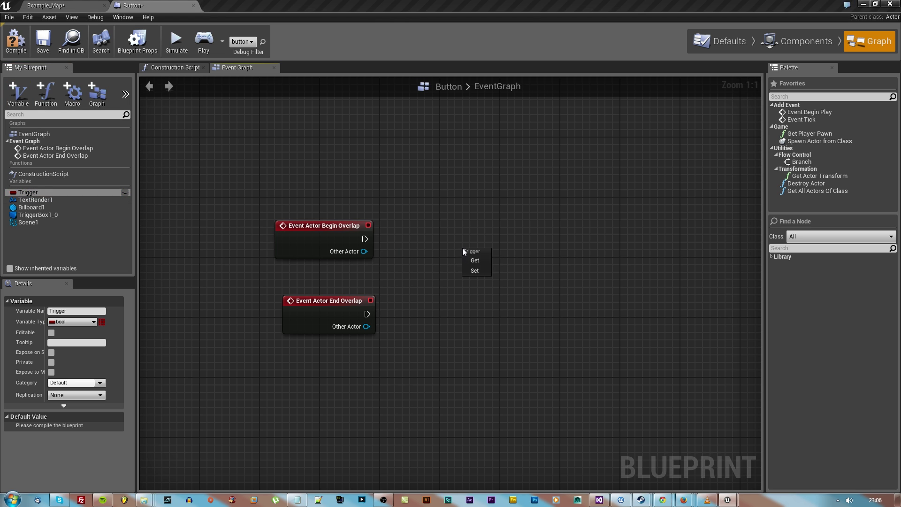
pyautogui.click(473, 271)
pyautogui.moveTo(489, 257); pyautogui.dragTo(489, 235)
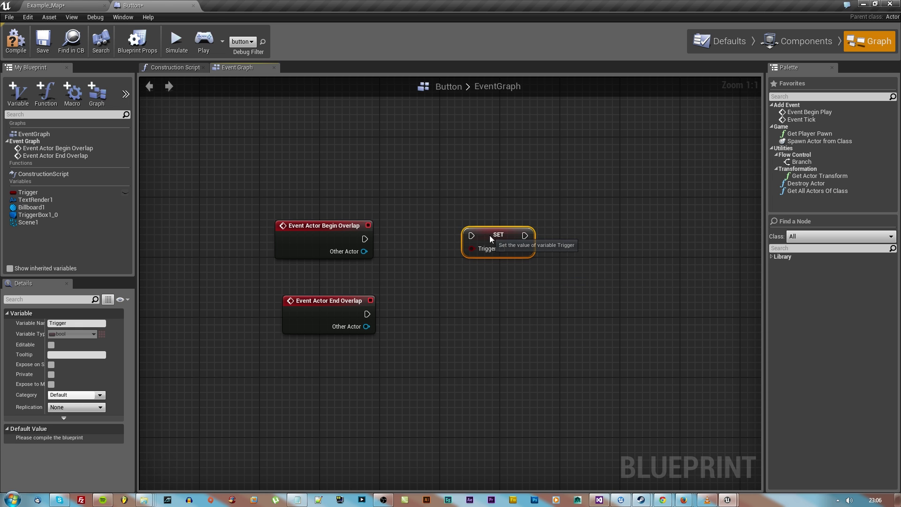
pyautogui.moveTo(365, 238); pyautogui.dragTo(472, 235)
pyautogui.click(502, 249)
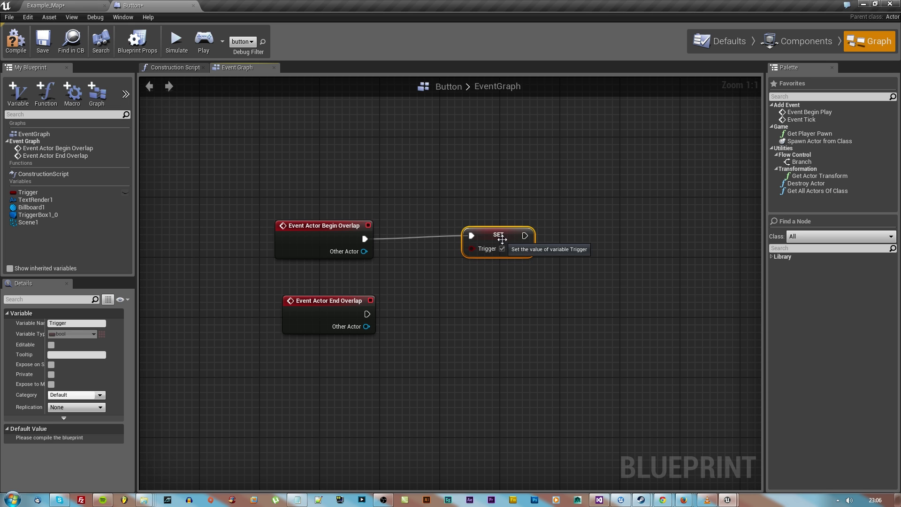
# Duplicate the Set Trigger node, leave its value unchecked, and wire it to Event Actor End Overlap.
pyautogui.hotkey('ctrl', 'c')
pyautogui.hotkey('ctrl', 'v')
pyautogui.moveTo(519, 247); pyautogui.dragTo(367, 314)
pyautogui.click(321, 314)
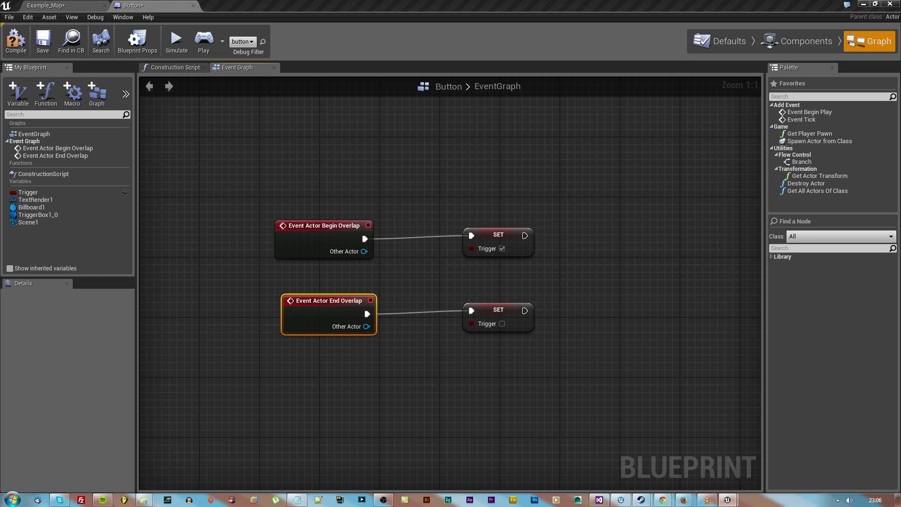
# Add a Branch node and wire the execution outputs of both Set Trigger nodes into it.
pyautogui.moveTo(605, 270); pyautogui.dragTo(510, 246, button='right')
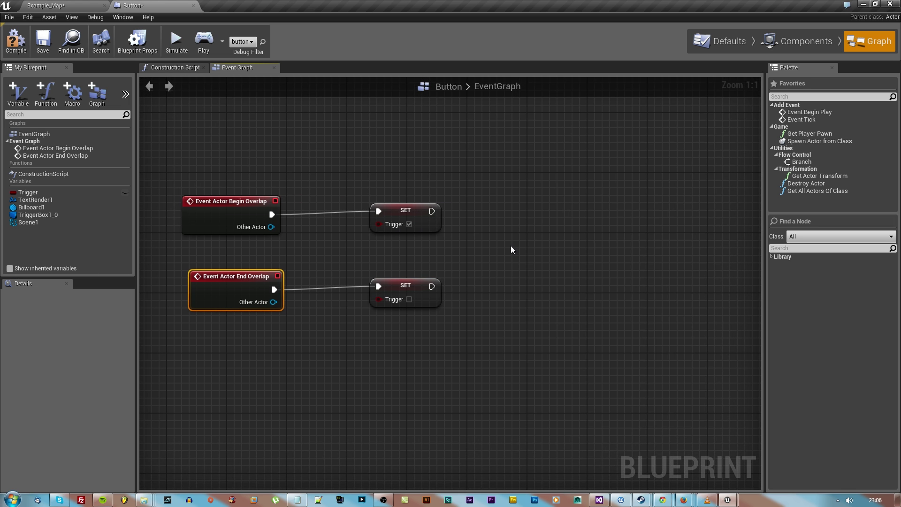
pyautogui.rightClick(512, 244)
pyautogui.write('branch')
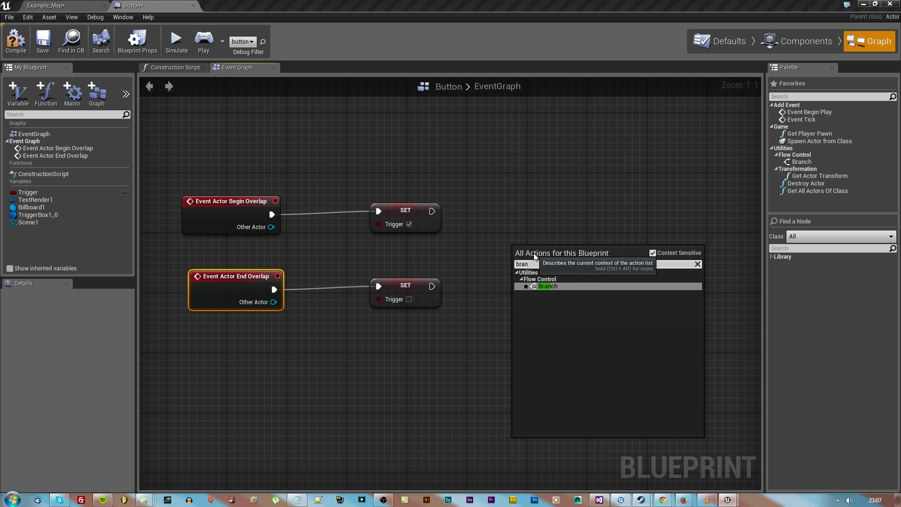
pyautogui.press('Return')
pyautogui.click(424, 218)
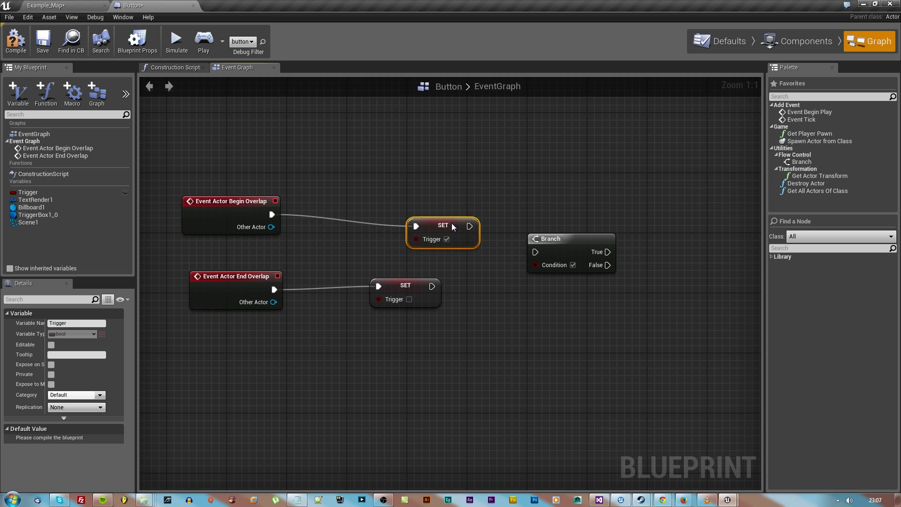
pyautogui.moveTo(432, 210); pyautogui.dragTo(536, 253)
pyautogui.moveTo(432, 286); pyautogui.dragTo(534, 252)
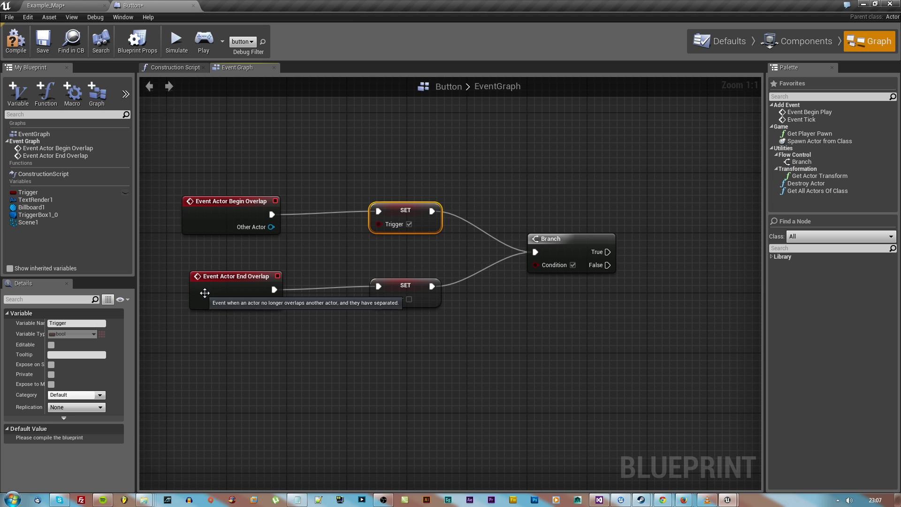
pyautogui.click(321, 316)
pyautogui.moveTo(322, 313); pyautogui.dragTo(415, 360)
pyautogui.click(438, 379)
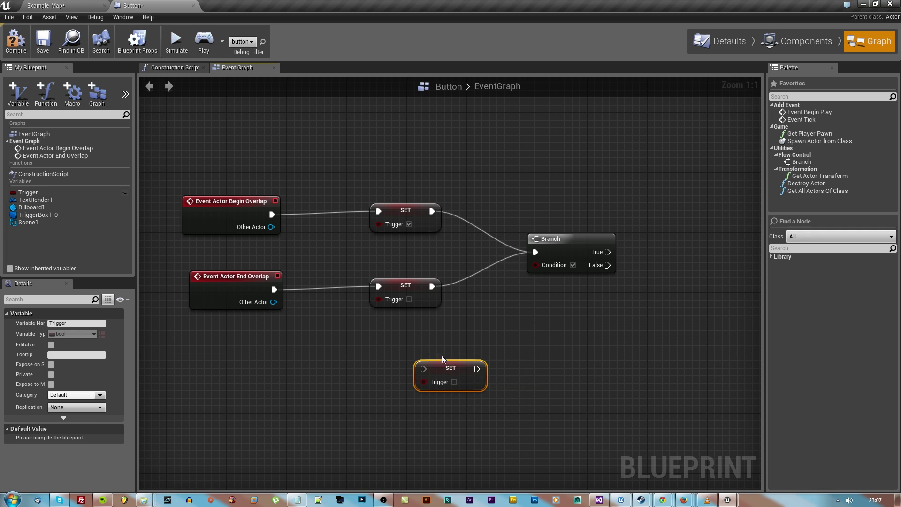
pyautogui.press('Delete')
# Place a Get node for Trigger and connect it to the Branch node's Condition.
pyautogui.moveTo(28, 192); pyautogui.dragTo(535, 269)
pyautogui.click(426, 370)
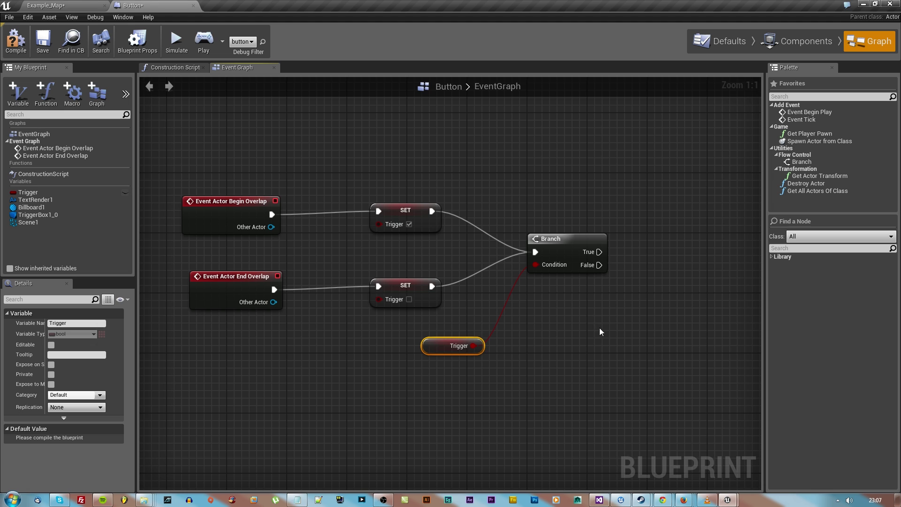
# Add a Toggle Visibility node targeting TextRender1 and wire it to the Branch node's True output.
pyautogui.moveTo(613, 343); pyautogui.dragTo(489, 356, button='right')
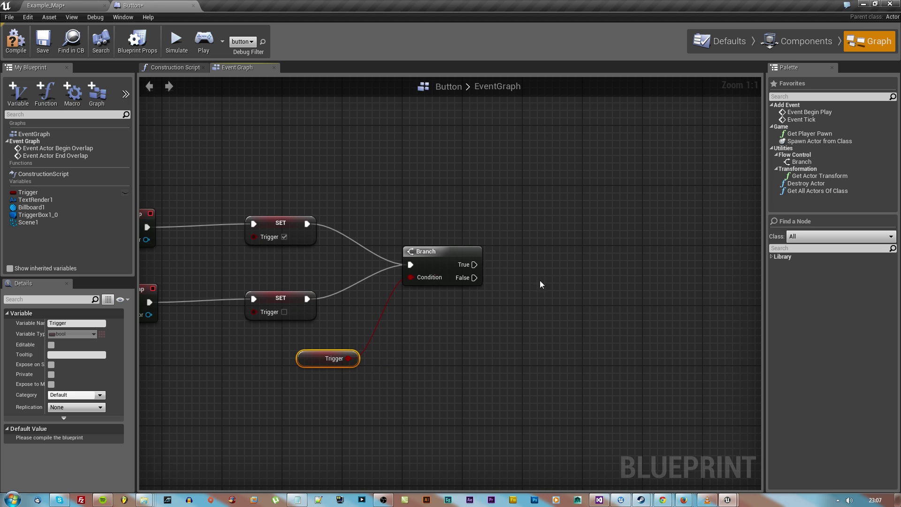
pyautogui.click(45, 200)
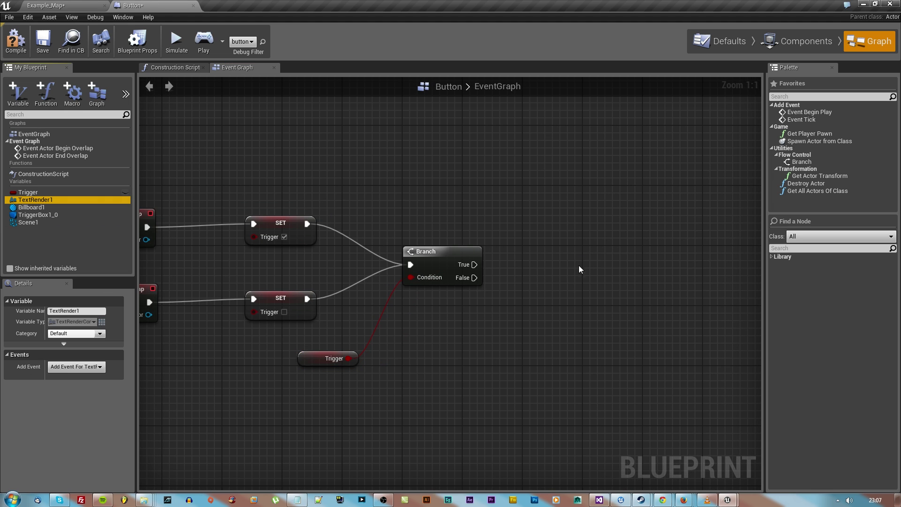
pyautogui.rightClick(564, 254)
pyautogui.write('togg')
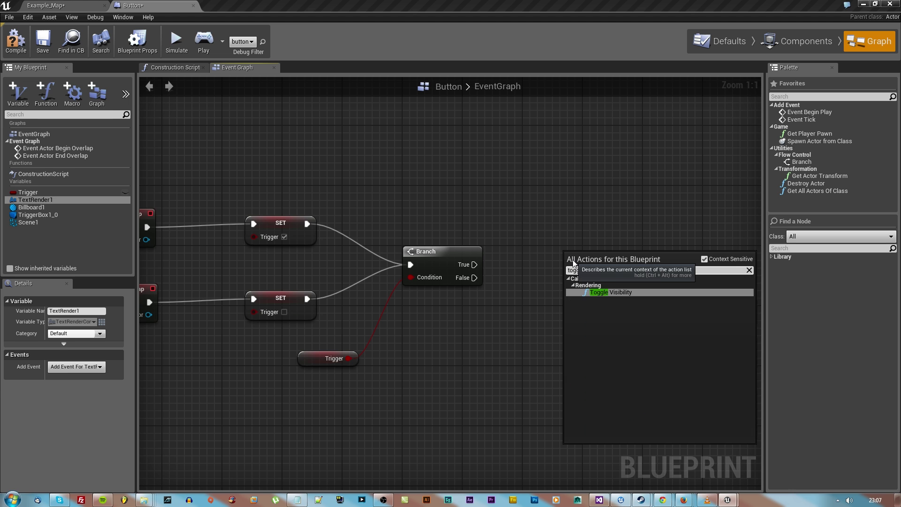
pyautogui.press('Return')
pyautogui.moveTo(505, 253); pyautogui.dragTo(512, 328)
pyautogui.click(494, 258)
pyautogui.moveTo(603, 269); pyautogui.dragTo(610, 238)
pyautogui.moveTo(474, 265); pyautogui.dragTo(607, 257)
pyautogui.moveTo(494, 326); pyautogui.dragTo(489, 203)
# Duplicate the Text Render and Toggle Visibility nodes below the originals and wire the copy to the Branch node's False output.
pyautogui.click(616, 241)
pyautogui.keyDown('ctrl'); pyautogui.click(496, 210); pyautogui.keyUp('ctrl')
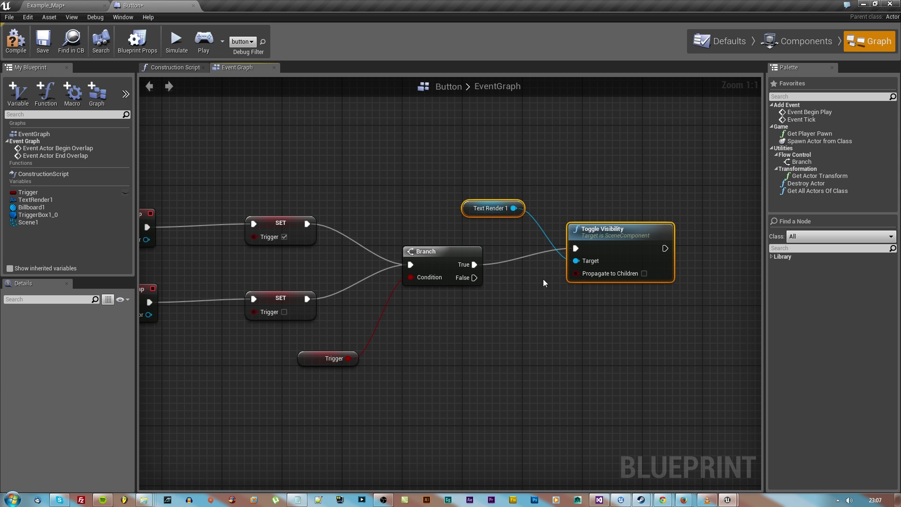
pyautogui.hotkey('ctrl', 'c')
pyautogui.hotkey('ctrl', 'v')
pyautogui.moveTo(642, 307); pyautogui.dragTo(573, 337)
pyautogui.moveTo(464, 318); pyautogui.dragTo(454, 346)
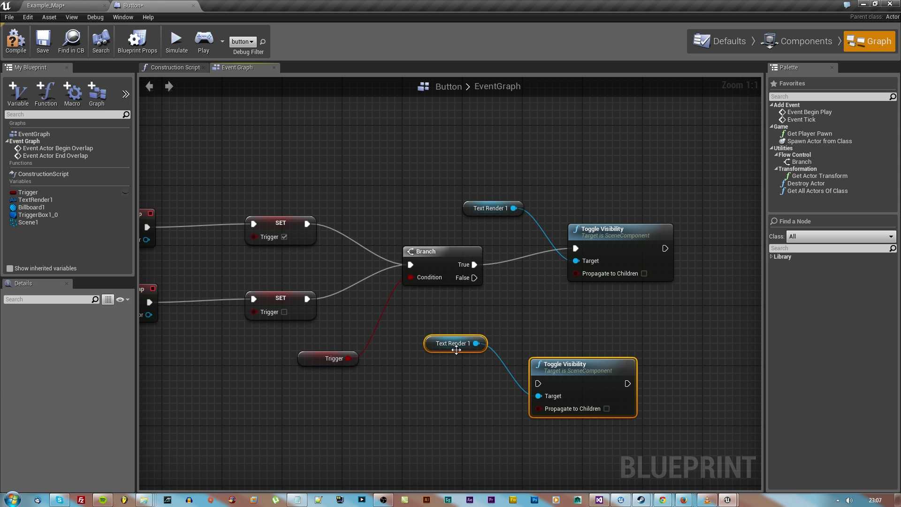
pyautogui.moveTo(567, 360); pyautogui.dragTo(588, 341)
pyautogui.click(477, 340)
pyautogui.moveTo(473, 327); pyautogui.dragTo(481, 348)
pyautogui.moveTo(595, 344); pyautogui.dragTo(588, 315)
pyautogui.moveTo(475, 281); pyautogui.dragTo(596, 325)
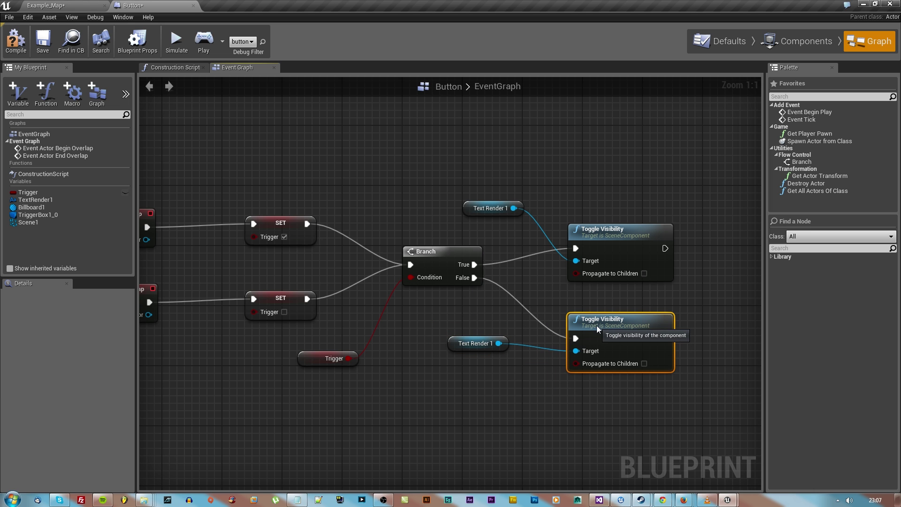
# Create two event dispatchers named buttontrue and buttonfalse.
pyautogui.click(127, 93)
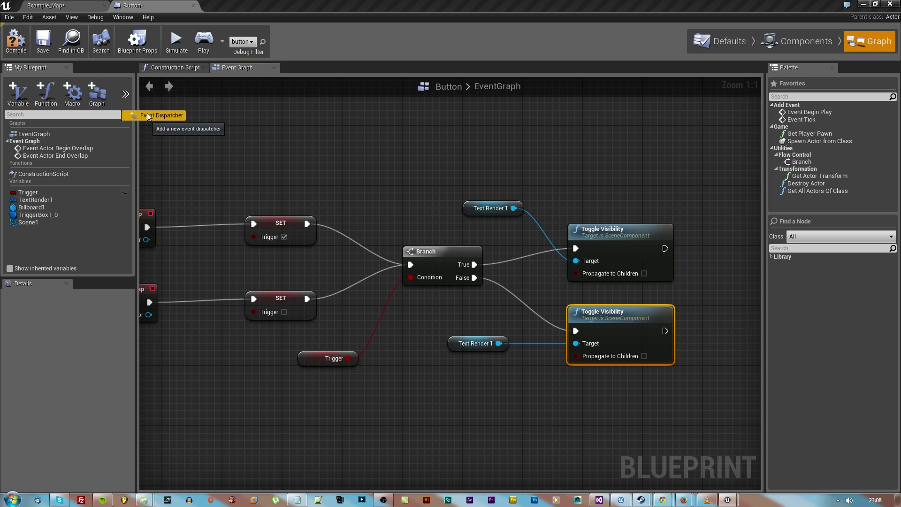
pyautogui.click(192, 129)
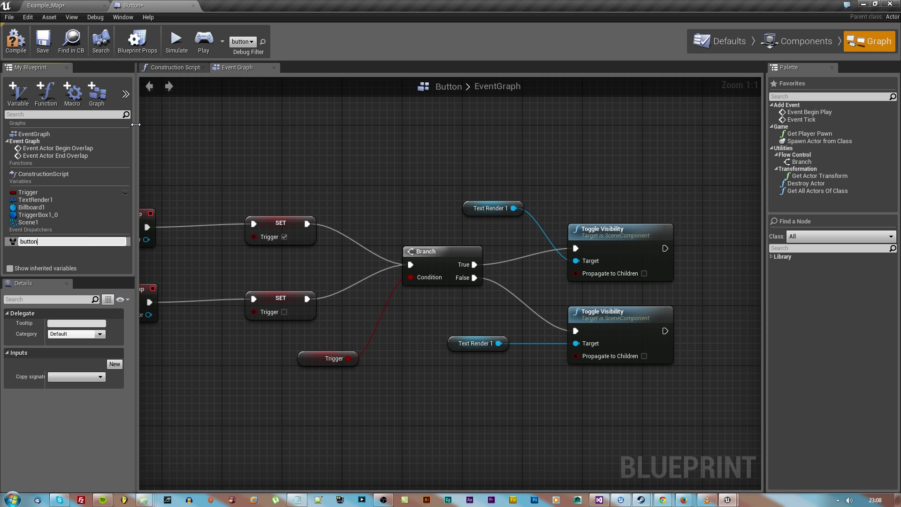
pyautogui.press('Return')
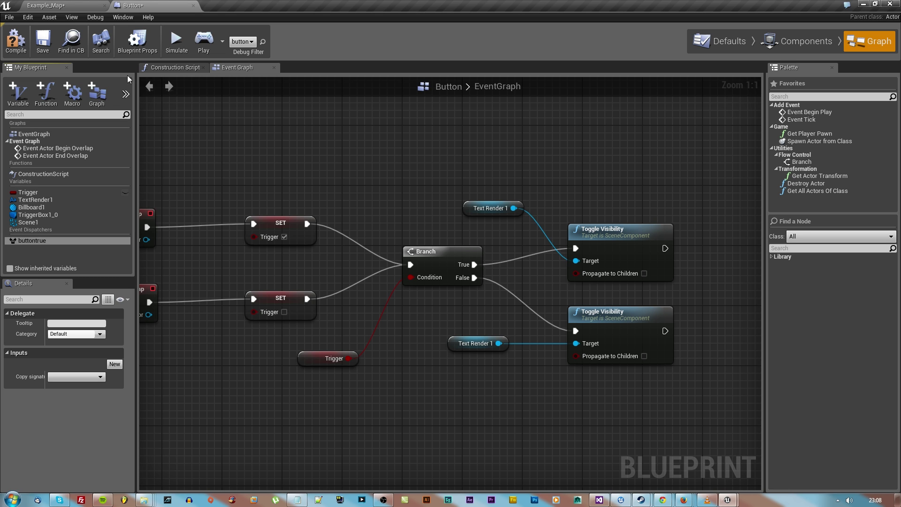
pyautogui.click(126, 94)
pyautogui.click(151, 114)
pyautogui.write('butto')
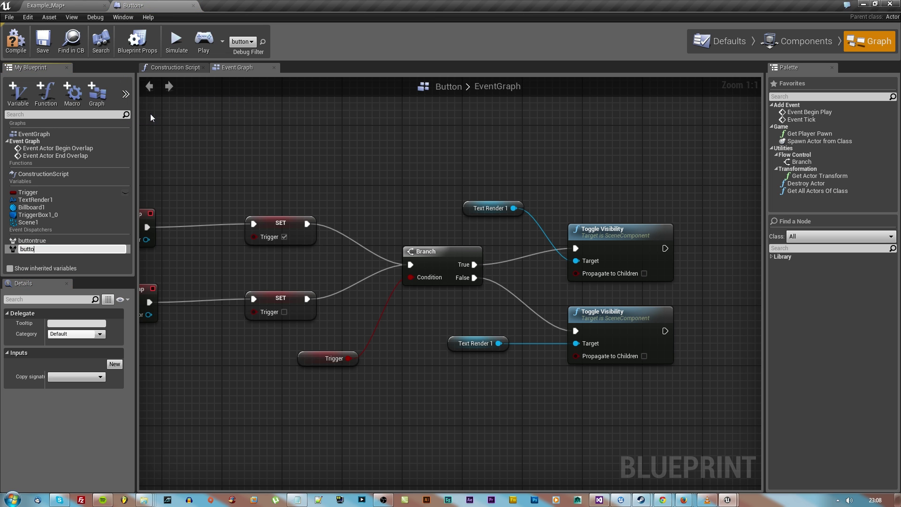
pyautogui.write('nfalse')
pyautogui.press('Return')
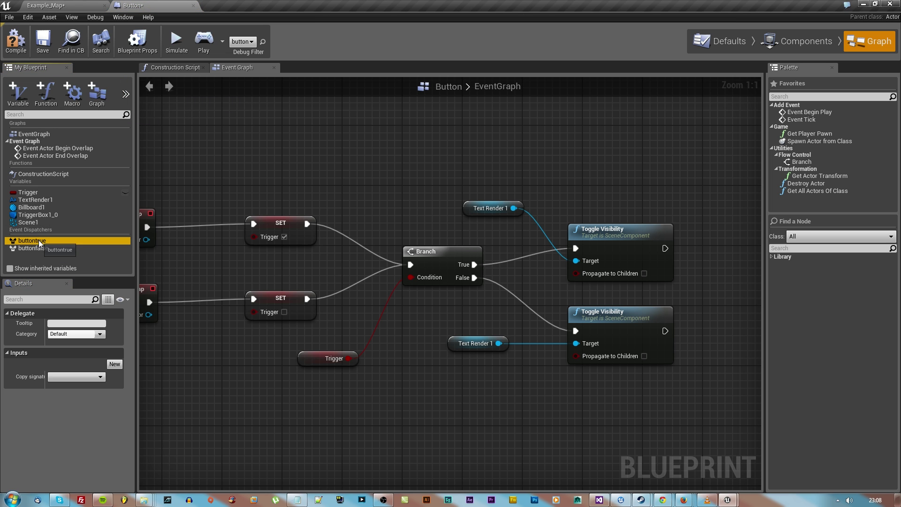
# Call buttontrue after the True branch's Toggle Visibility node and buttonfalse after the False branch's Toggle Visibility node.
pyautogui.moveTo(474, 256); pyautogui.dragTo(708, 253)
pyautogui.click(720, 260)
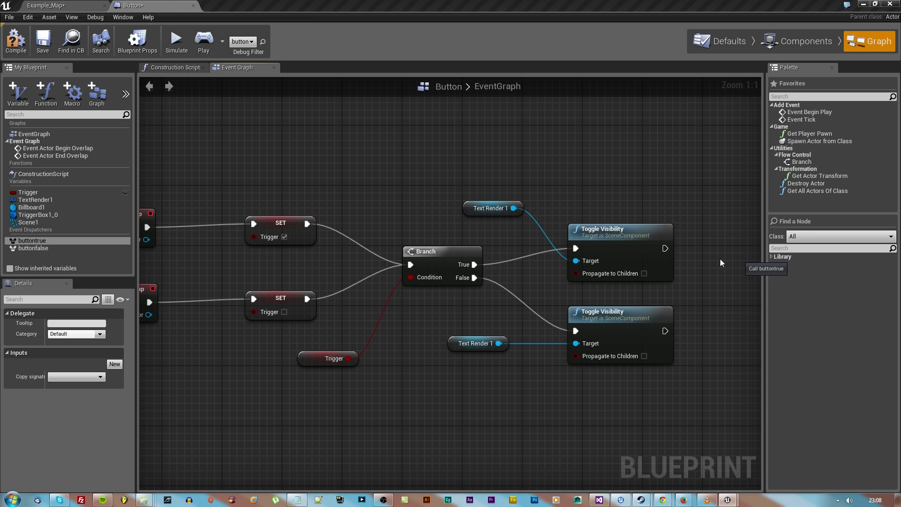
pyautogui.moveTo(729, 308); pyautogui.dragTo(661, 257, button='right')
pyautogui.moveTo(39, 252); pyautogui.dragTo(675, 299)
pyautogui.click(683, 306)
pyautogui.moveTo(596, 280); pyautogui.dragTo(635, 251)
pyautogui.moveTo(642, 214); pyautogui.dragTo(597, 198)
pyautogui.moveTo(597, 279); pyautogui.dragTo(675, 283)
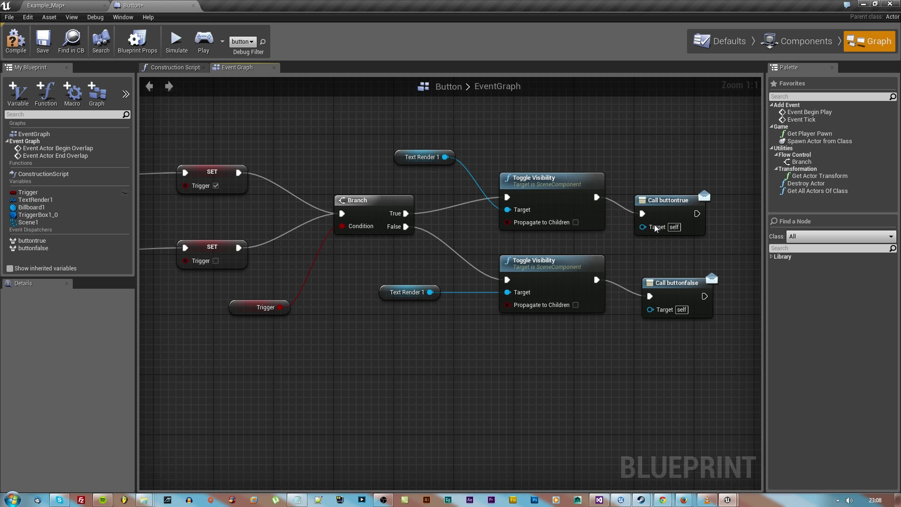
# Return to the Example_Map level and open its level blueprint.
pyautogui.click(53, 7)
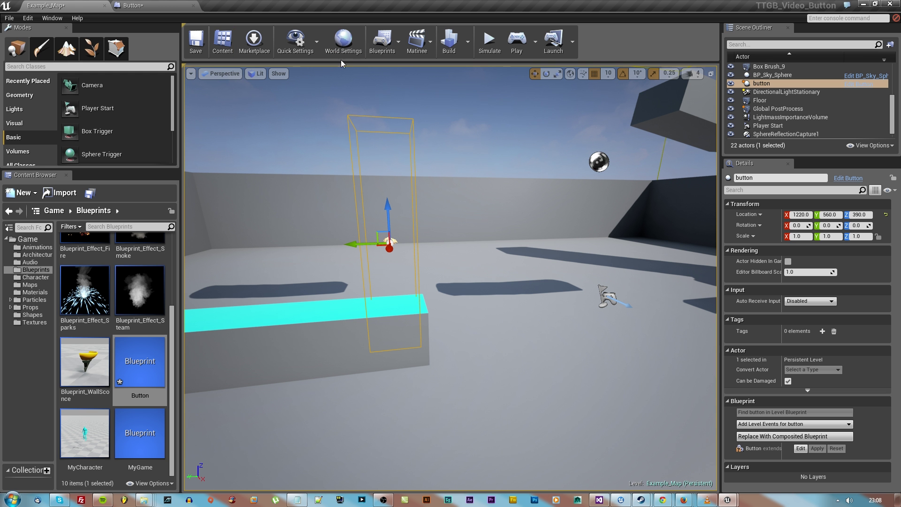
pyautogui.click(381, 41)
pyautogui.click(409, 70)
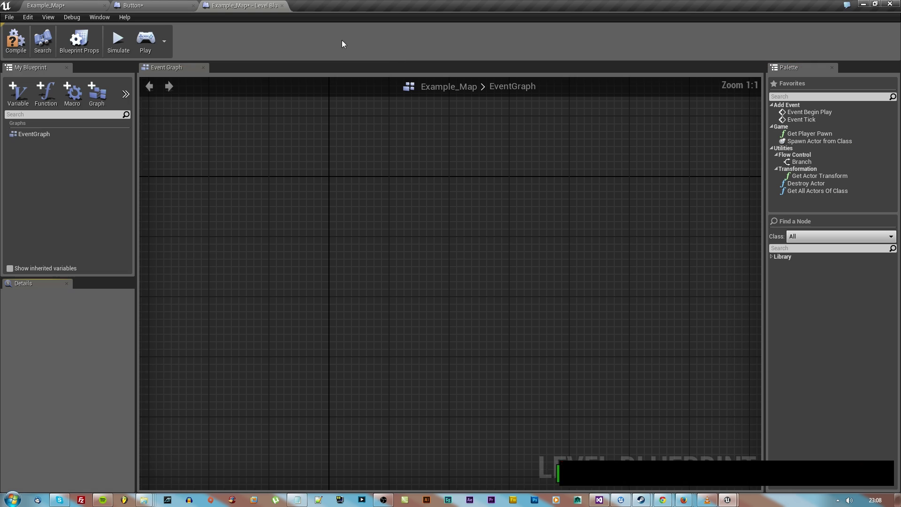
# Check that the button actor is selected in the level, and search the level blueprint's actions for "button".
pyautogui.click(53, 6)
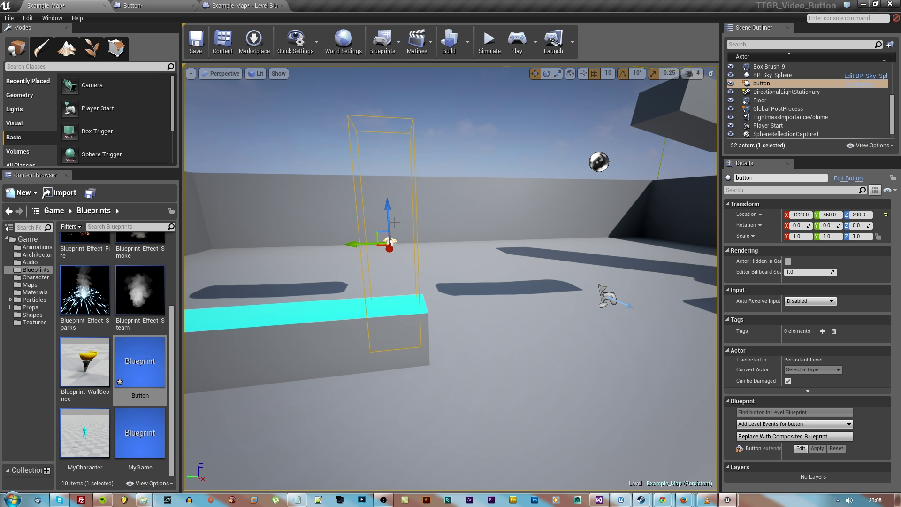
pyautogui.click(225, 5)
pyautogui.rightClick(398, 246)
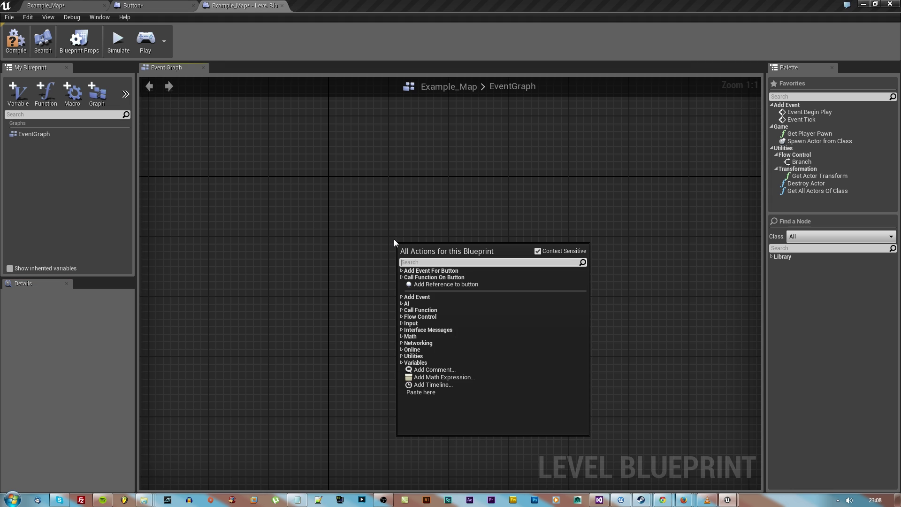
pyautogui.write('button')
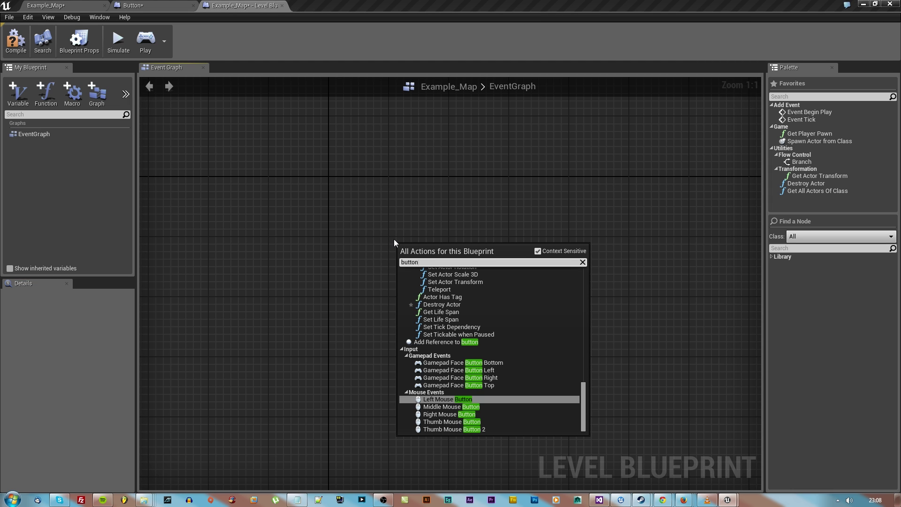
# Compile the Button blueprint and return to the Example_Map level blueprint.
pyautogui.click(138, 4)
pyautogui.click(18, 47)
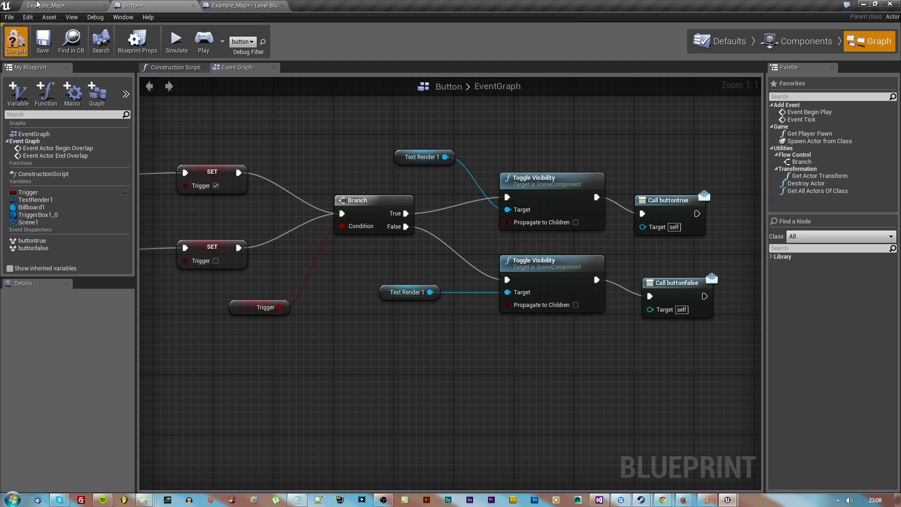
pyautogui.moveTo(230, 5); pyautogui.dragTo(204, 76)
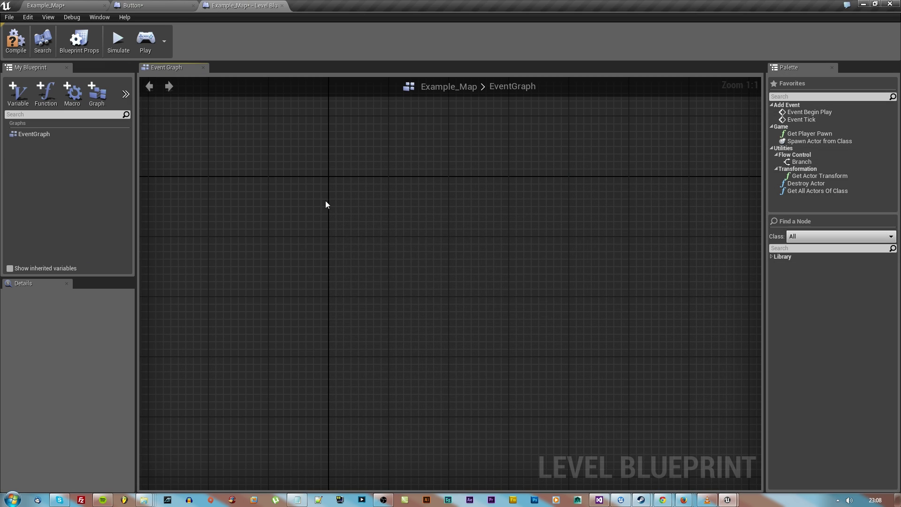
# Add the button actor's buttonfalse event to the level blueprint and move it lower in the graph.
pyautogui.rightClick(331, 214)
pyautogui.write('button')
pyautogui.scroll(-10, 384, 274)
pyautogui.write('f')
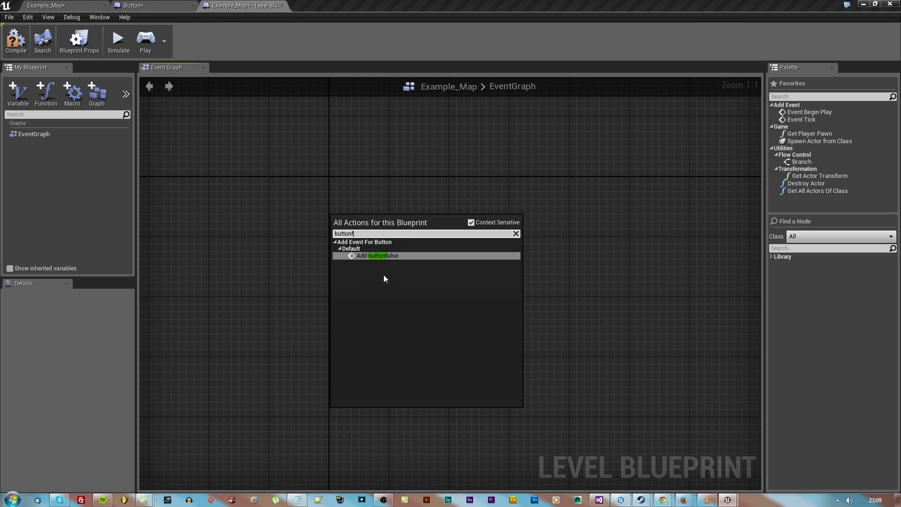
pyautogui.press('Return')
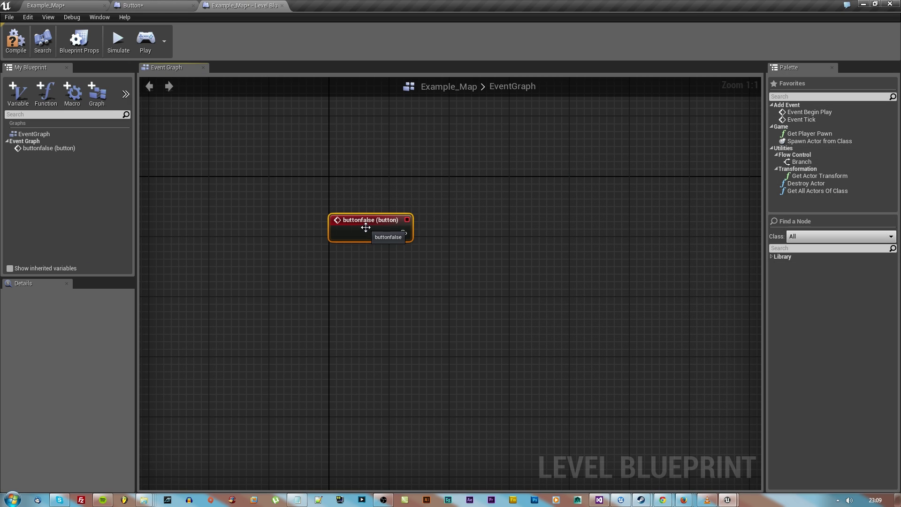
pyautogui.moveTo(364, 225); pyautogui.dragTo(364, 288)
# Add the button actor's buttontrue event and align it above the buttonfalse event.
pyautogui.rightClick(359, 220)
pyautogui.write('buttont')
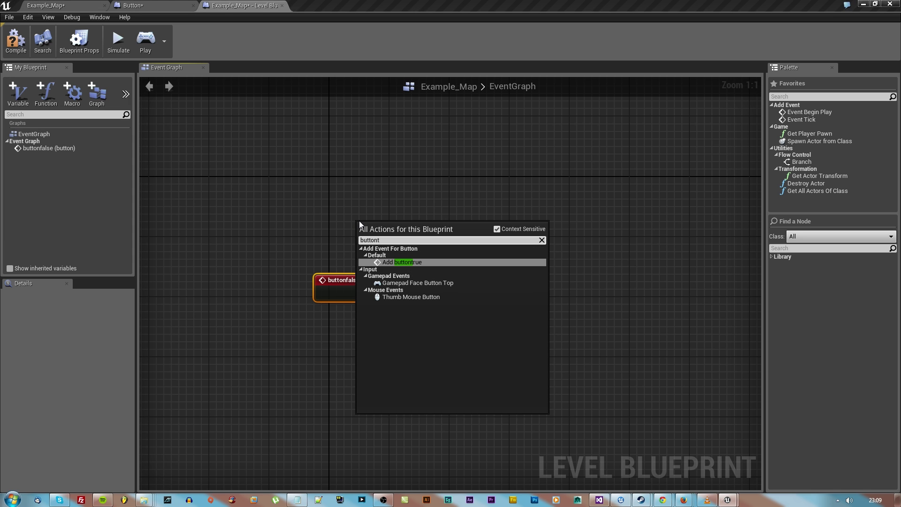
pyautogui.press('Return')
pyautogui.moveTo(359, 222); pyautogui.dragTo(335, 224)
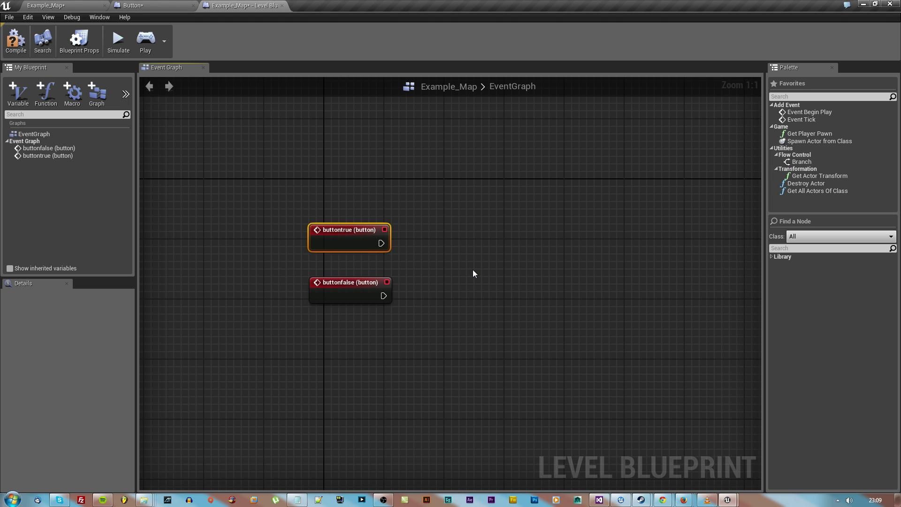
# Add a Gate node beside the two button events.
pyautogui.moveTo(473, 272); pyautogui.dragTo(432, 251, button='right')
pyautogui.rightClick(429, 249)
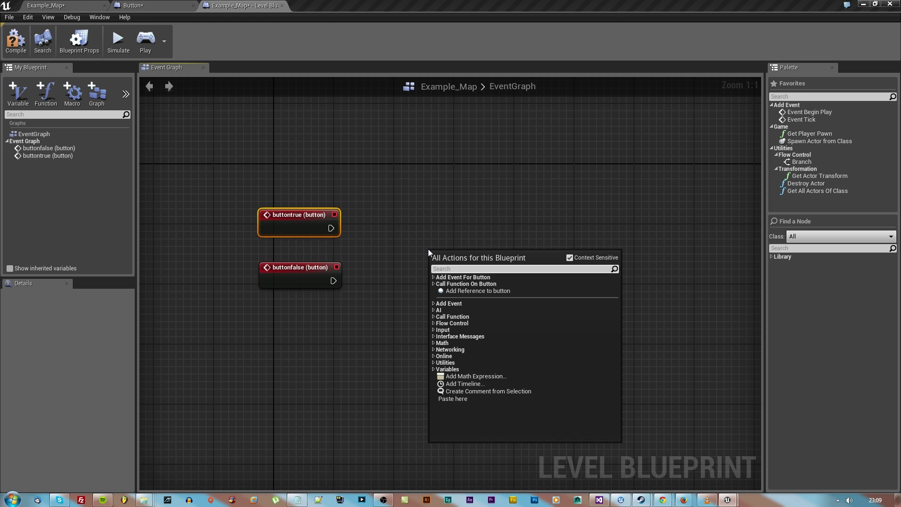
pyautogui.write('gate')
pyautogui.press('Return')
pyautogui.moveTo(458, 255); pyautogui.dragTo(443, 225)
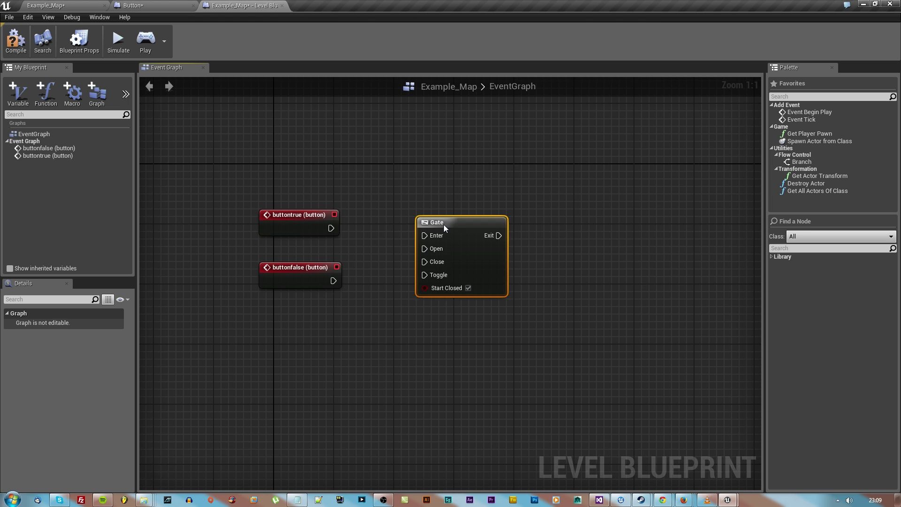
# Connect buttontrue to the Gate's Open input and buttonfalse to its Close input, keeping the event nodes neatly spaced.
pyautogui.moveTo(333, 280); pyautogui.dragTo(415, 257)
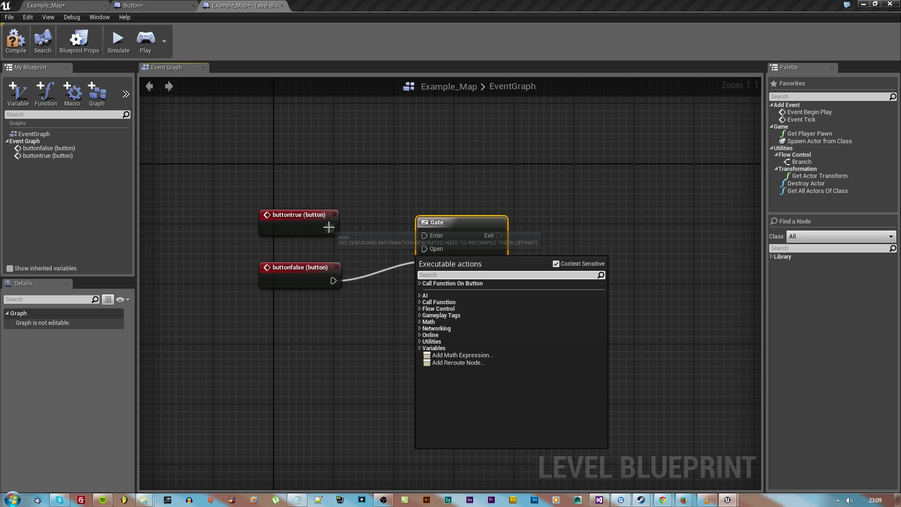
pyautogui.click(427, 250)
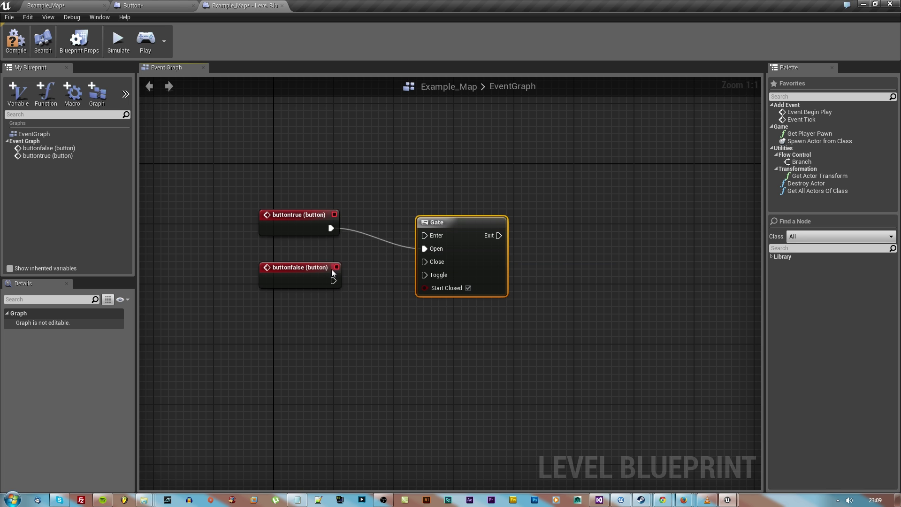
pyautogui.moveTo(334, 281); pyautogui.dragTo(424, 261)
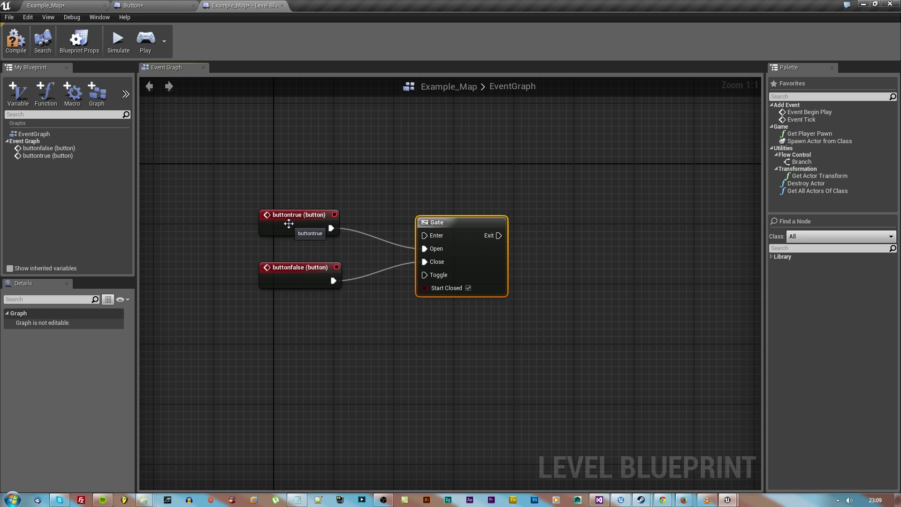
pyautogui.moveTo(288, 223); pyautogui.dragTo(291, 231)
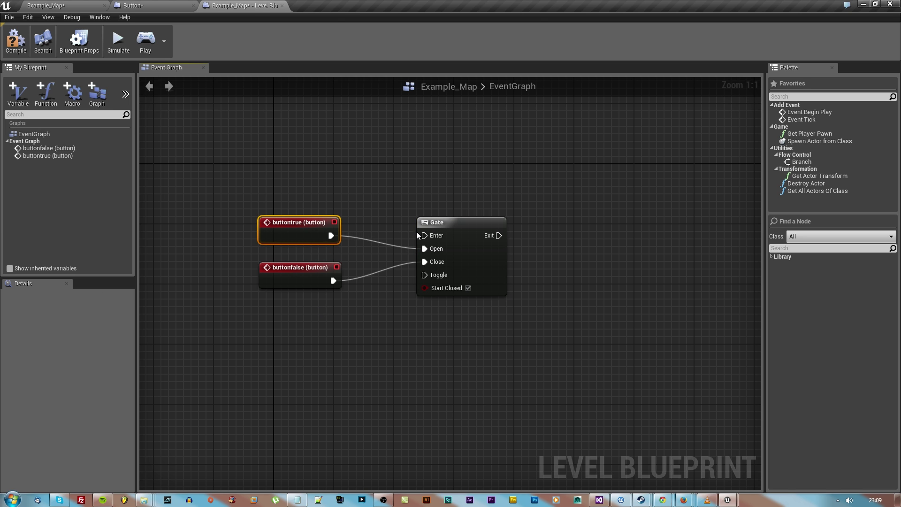
# Add an E key input event and connect its Pressed output to the Gate's Enter input.
pyautogui.rightClick(354, 151)
pyautogui.write('e')
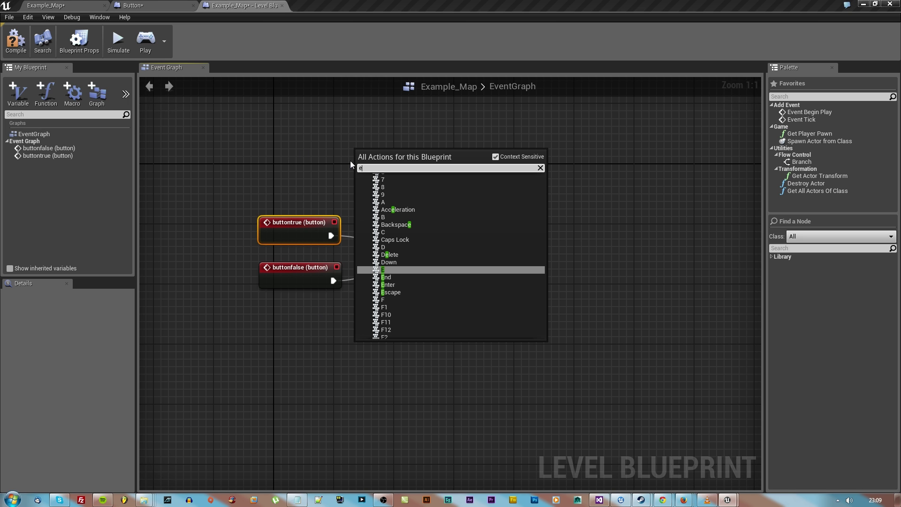
pyautogui.click(388, 269)
pyautogui.moveTo(371, 154); pyautogui.dragTo(426, 236)
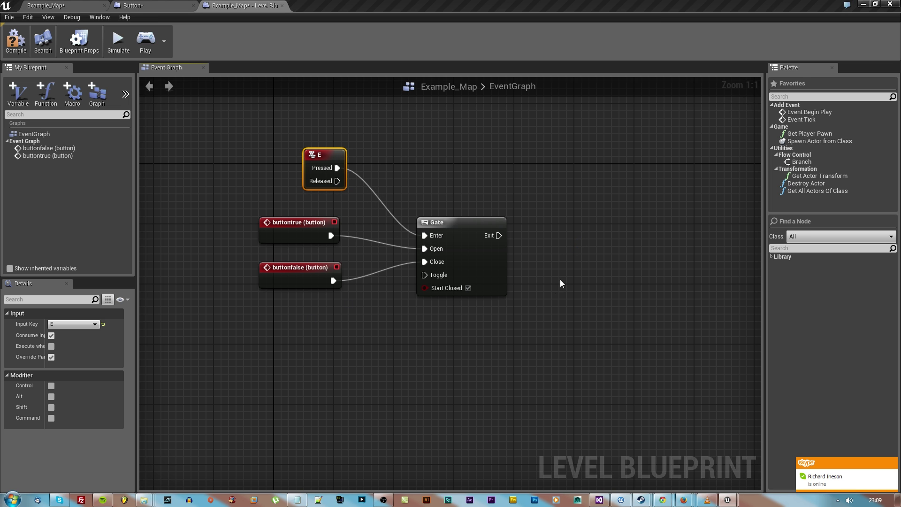
# Add a Print String node with the text "Hey, this works!" and connect it to the Gate's Exit output.
pyautogui.moveTo(560, 280); pyautogui.dragTo(463, 288, button='right')
pyautogui.rightClick(485, 215)
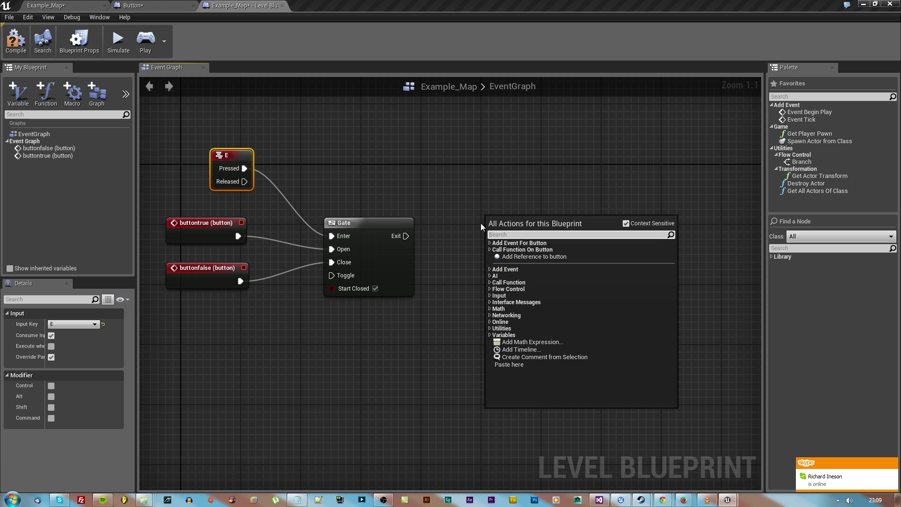
pyautogui.write('print')
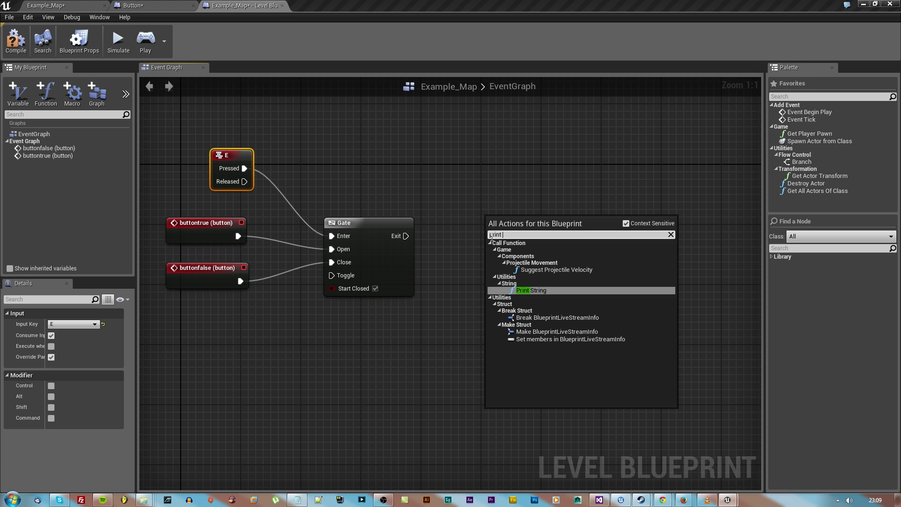
pyautogui.press('Return')
pyautogui.click(527, 249)
pyautogui.write('Hello')
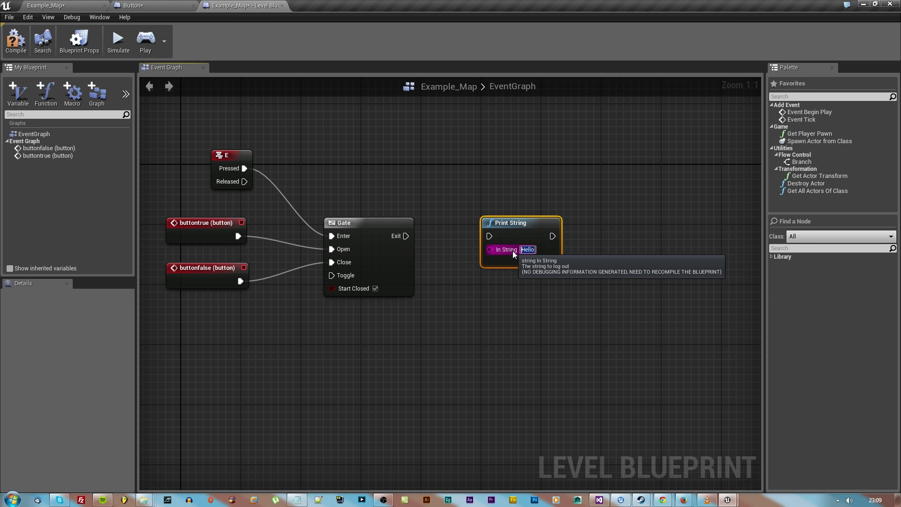
pyautogui.write('Hey, this')
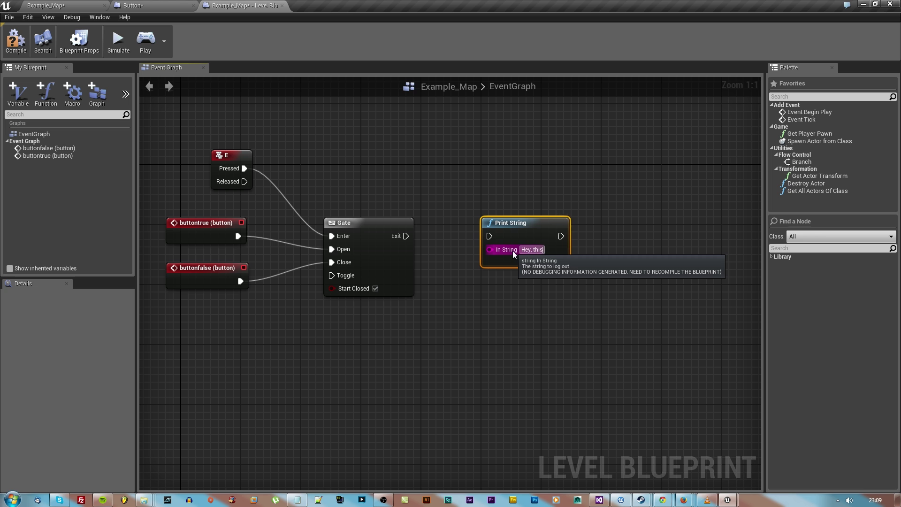
pyautogui.write(' works!')
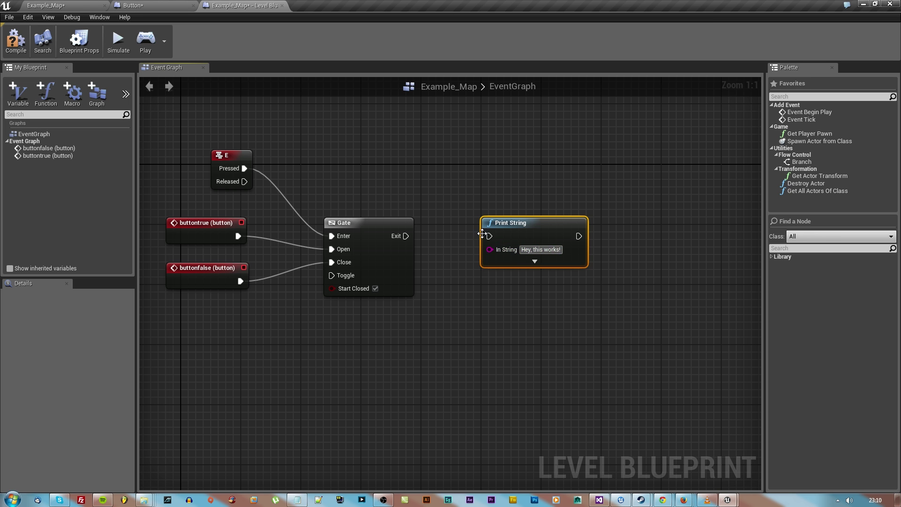
pyautogui.moveTo(489, 236); pyautogui.dragTo(406, 236)
# Compile the level blueprint and return to the Example_Map level.
pyautogui.moveTo(499, 346); pyautogui.dragTo(521, 340, button='right')
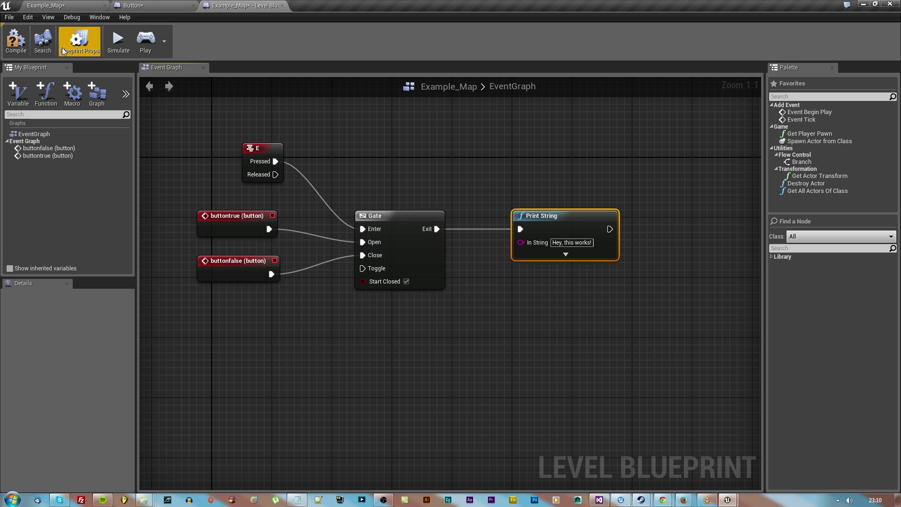
pyautogui.click(17, 47)
pyautogui.click(45, 5)
# Play-test the level by walking the character into the button's trigger area and using the button repeatedly, and end the session.
pyautogui.click(515, 40)
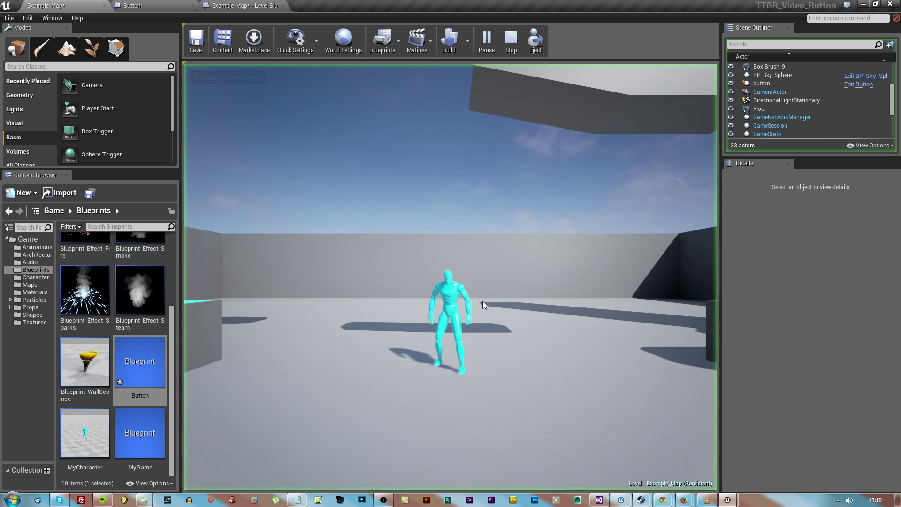
pyautogui.click(483, 305)
pyautogui.press('a')
pyautogui.press('space')
pyautogui.press('d')
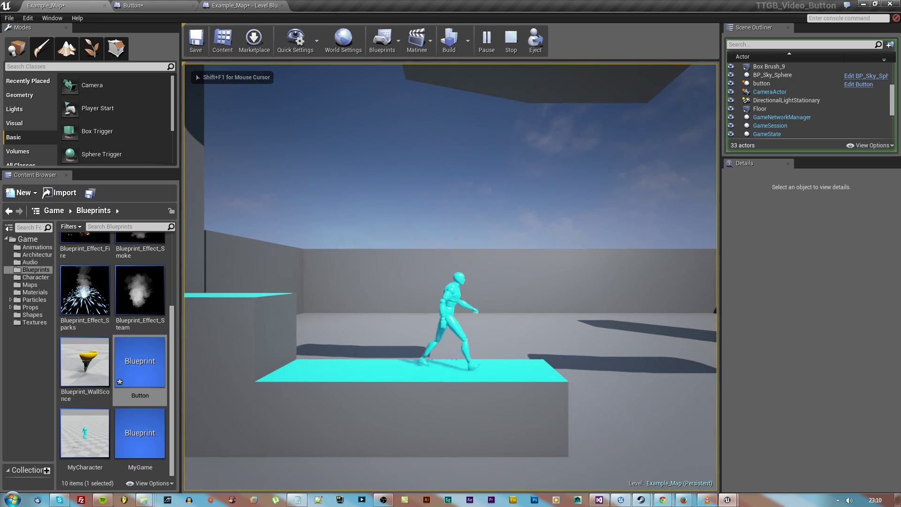
pyautogui.press('w')
pyautogui.press('a')
pyautogui.press('d')
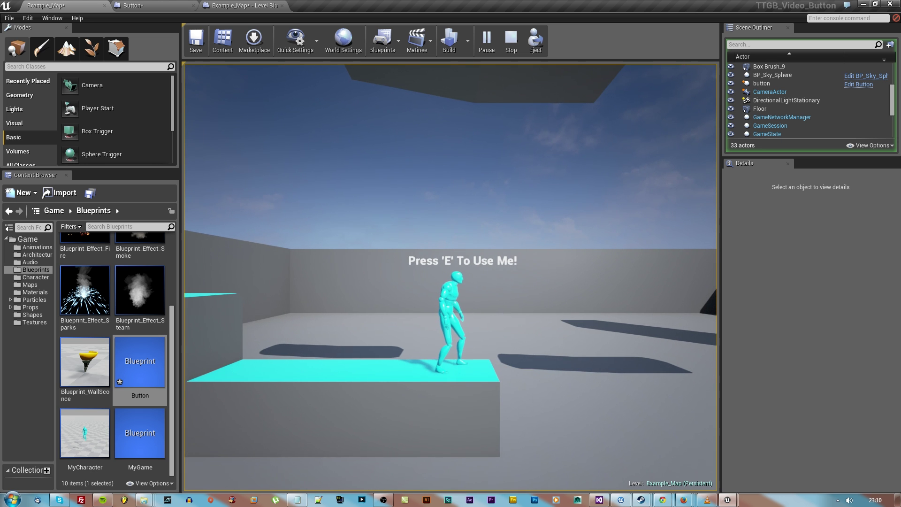
pyautogui.press('e')
pyautogui.press('e')
pyautogui.press('e')
pyautogui.press('e')
pyautogui.press('e')
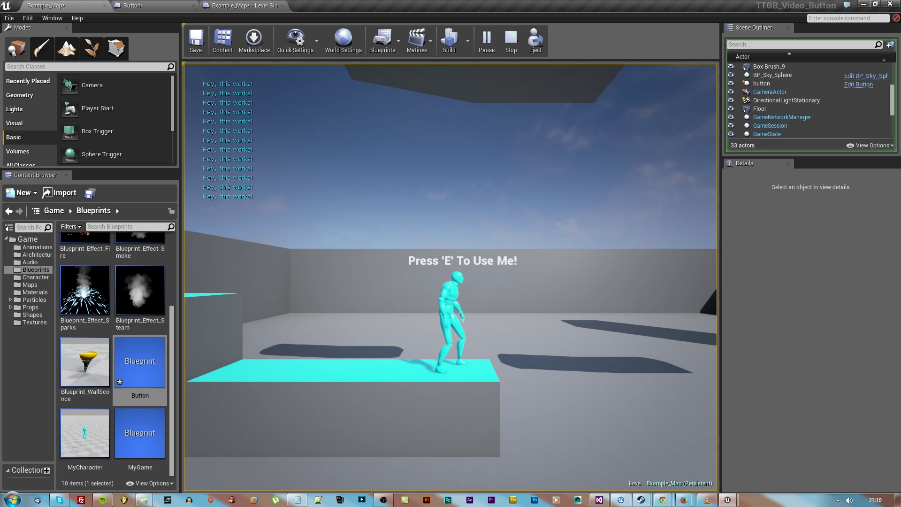
pyautogui.press('Escape')
# Convert the floating bent platform brush into the static mesh Box_Brush_12_StaticMesh in the Shapes folder and set its mobility to Movable.
pyautogui.press('f')
pyautogui.press('d')
pyautogui.moveTo(412, 355); pyautogui.dragTo(437, 329, button='right')
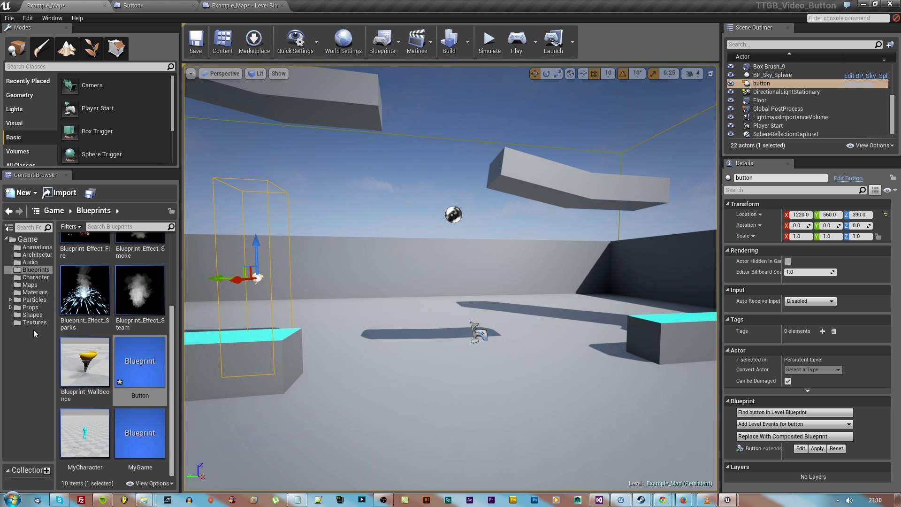
pyautogui.click(601, 201)
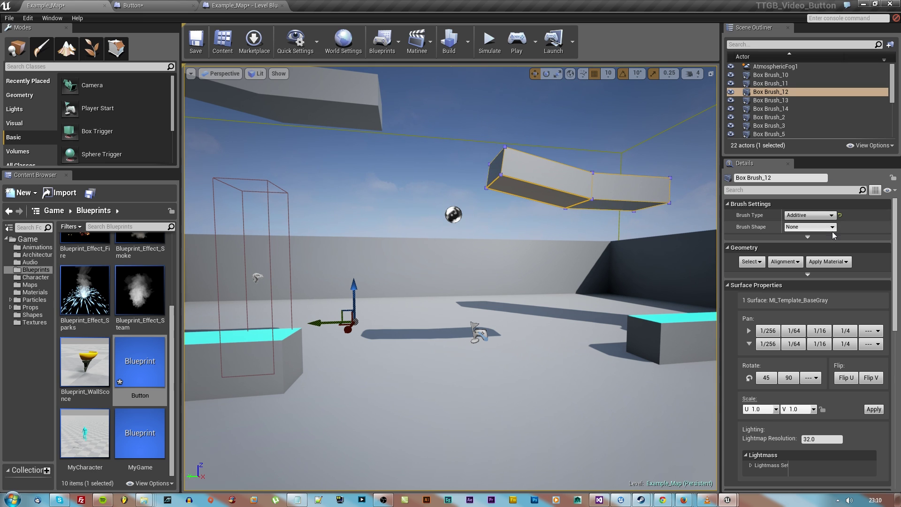
pyautogui.click(808, 237)
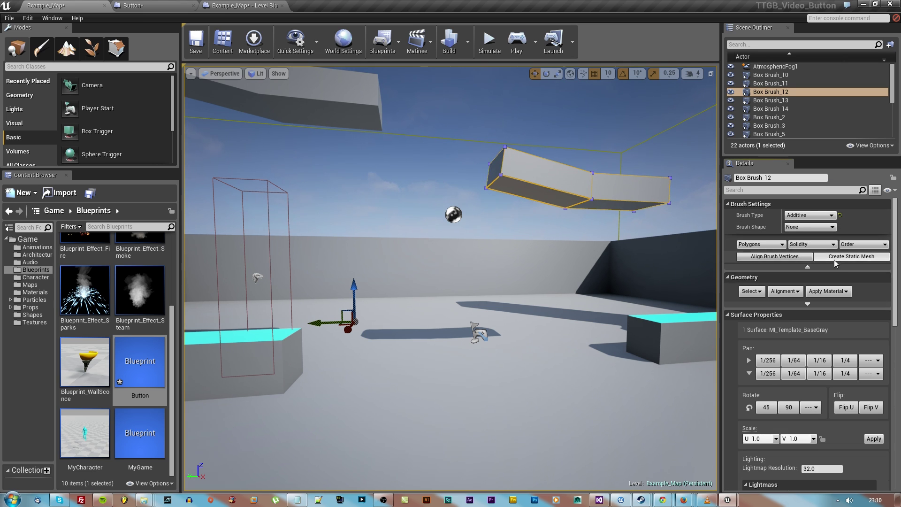
pyautogui.click(852, 256)
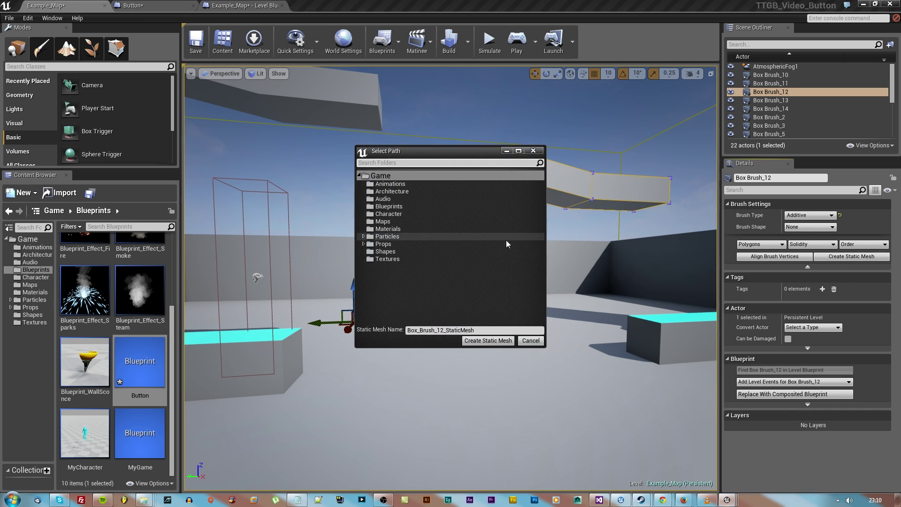
pyautogui.click(382, 251)
pyautogui.click(488, 341)
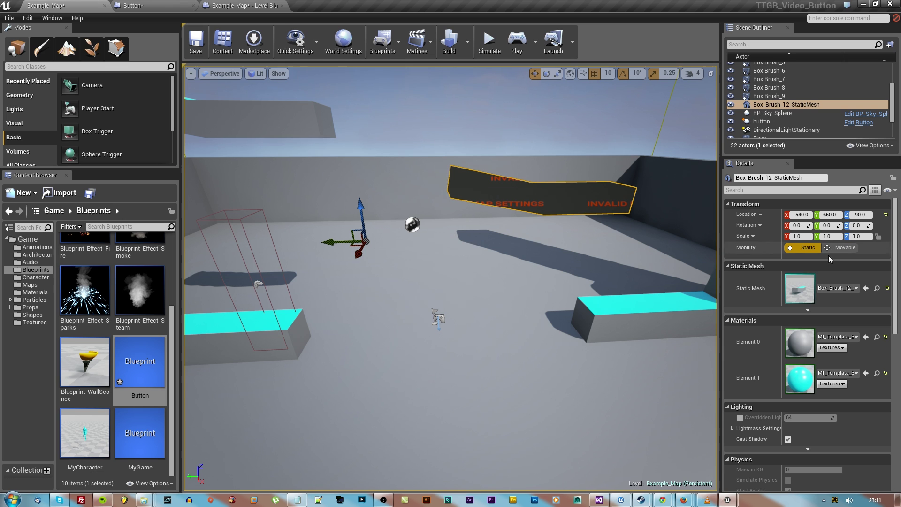
pyautogui.click(838, 248)
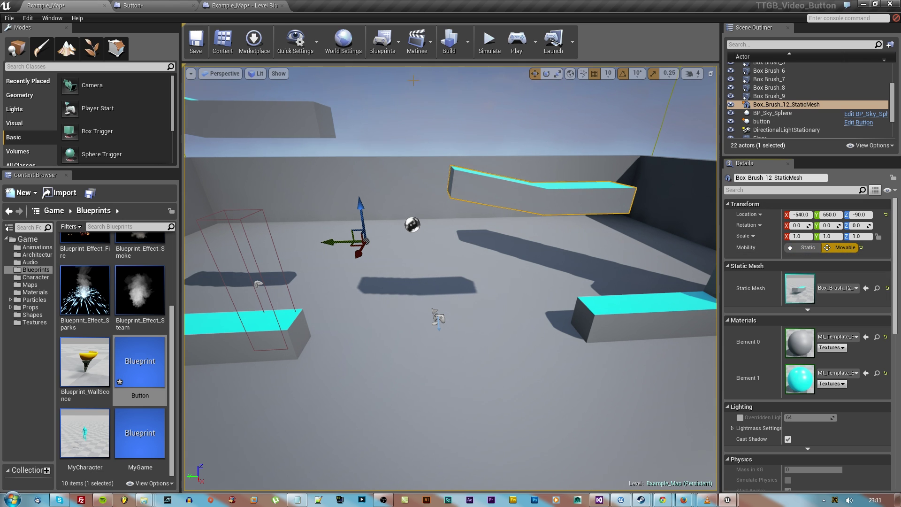
# Add a new Matinee to the level and continue into its editor.
pyautogui.click(433, 45)
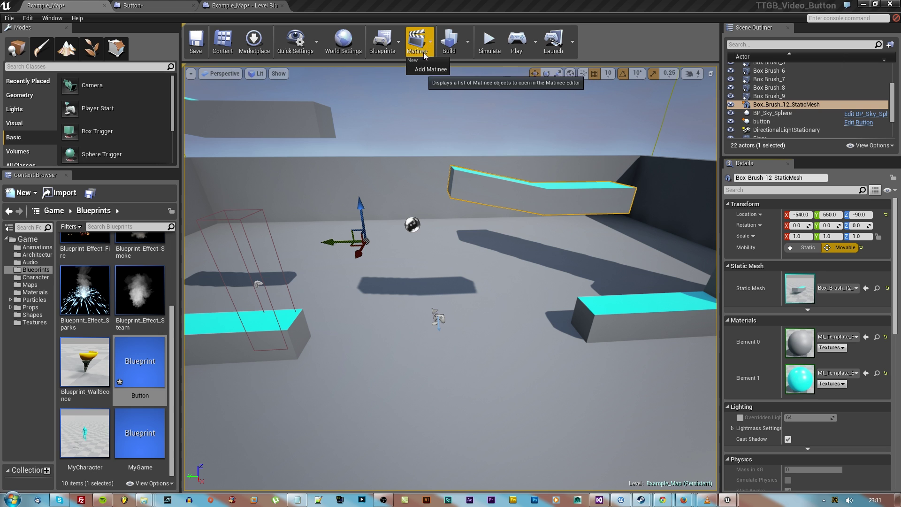
pyautogui.click(422, 68)
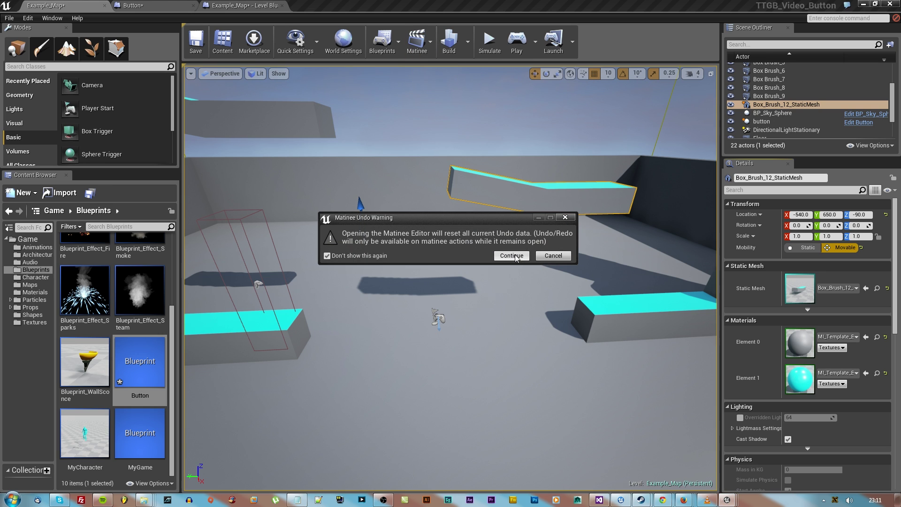
pyautogui.click(513, 256)
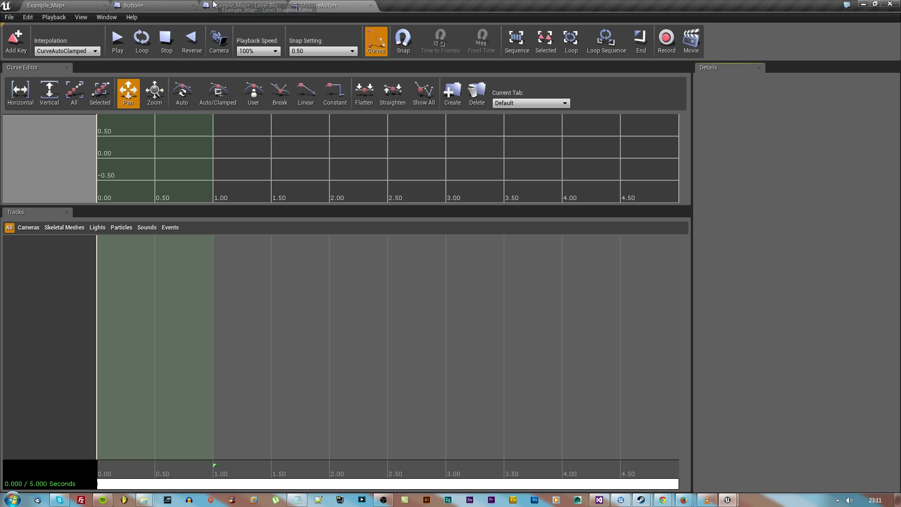
# Select the movable platform mesh in the level and add a new group named object to the Matinee.
pyautogui.click(55, 4)
pyautogui.click(508, 191)
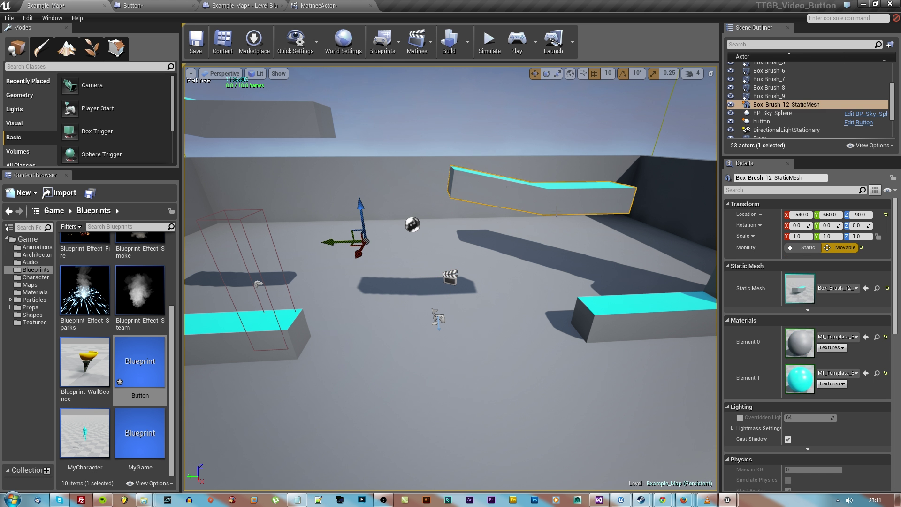
pyautogui.click(303, 5)
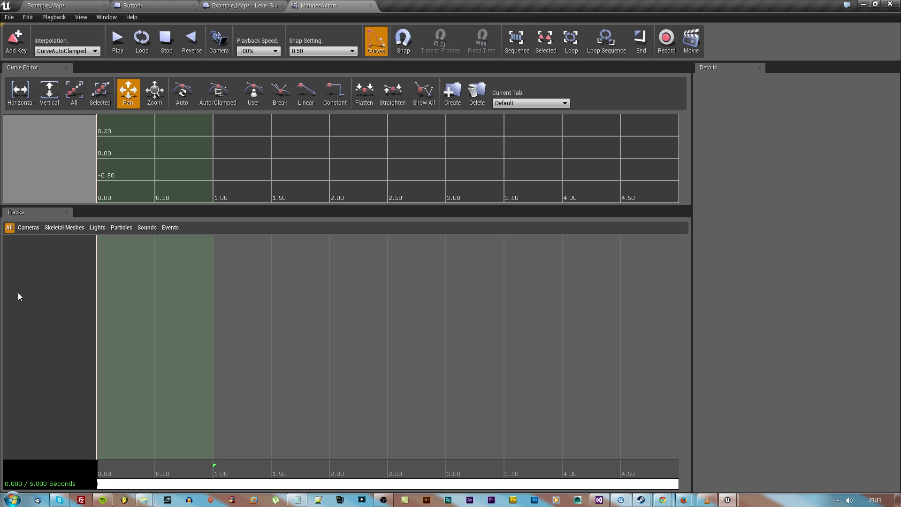
pyautogui.rightClick(48, 274)
pyautogui.click(87, 305)
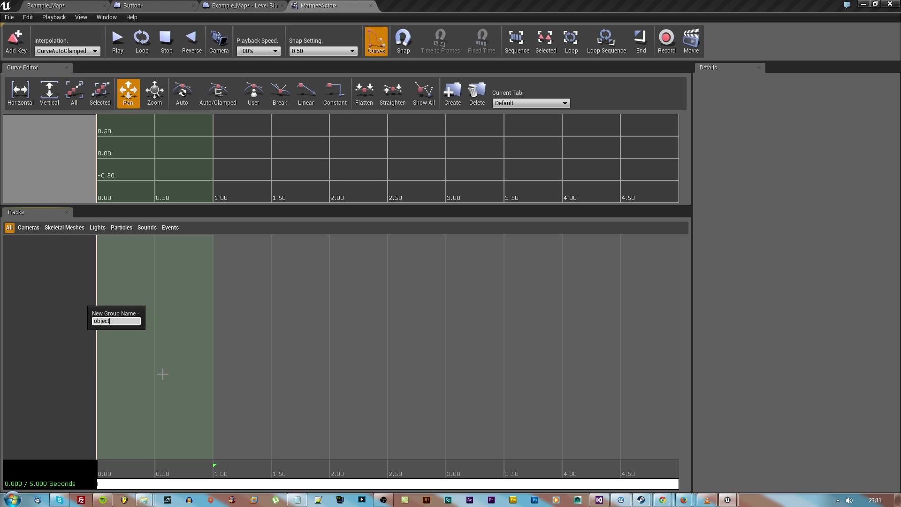
pyautogui.press('Return')
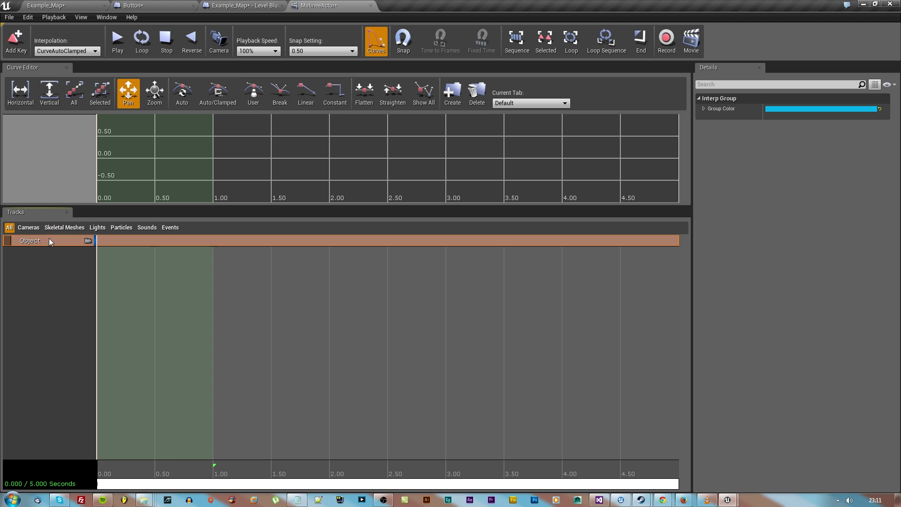
# Add a movement track to the object group and set the loop section's end and the time position to about 1.5 seconds.
pyautogui.rightClick(50, 240)
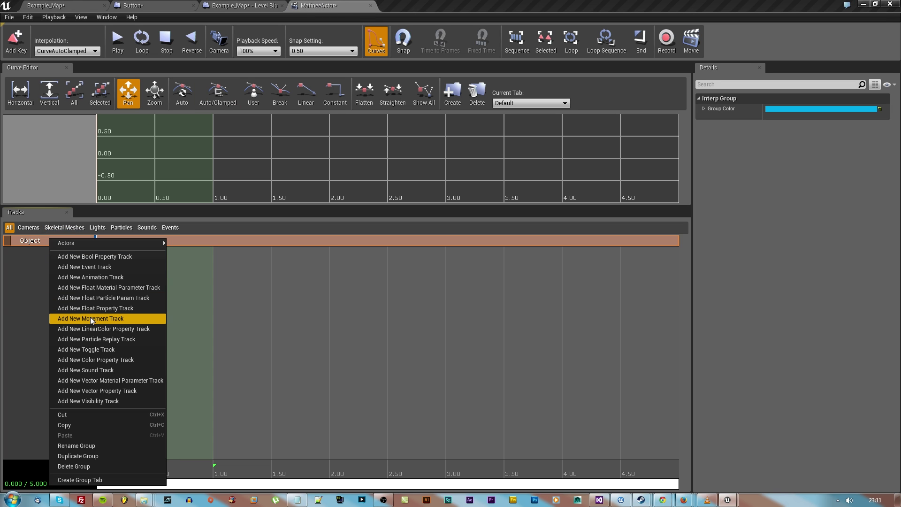
pyautogui.click(98, 319)
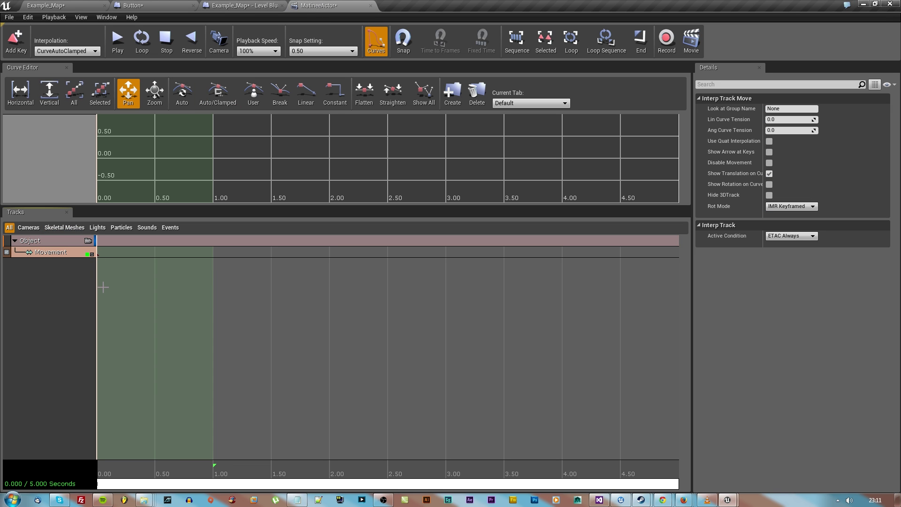
pyautogui.moveTo(213, 465); pyautogui.dragTo(272, 465)
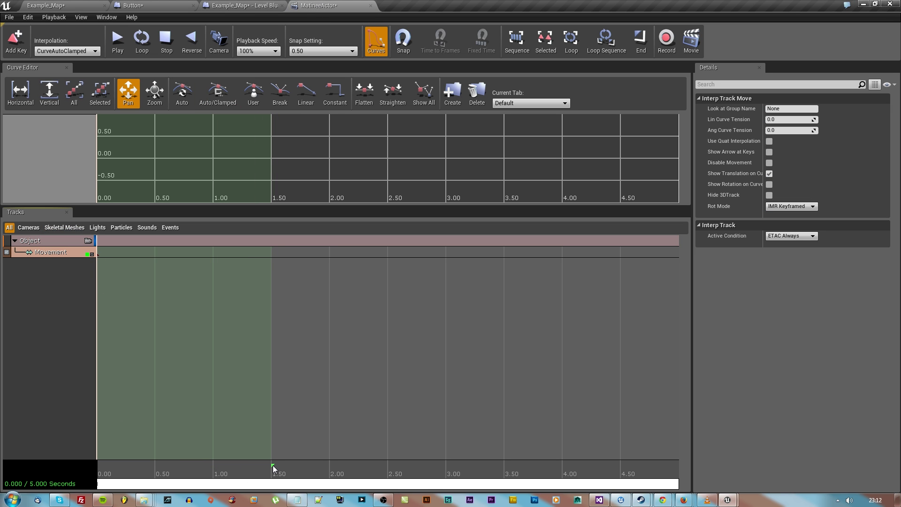
pyautogui.moveTo(99, 481); pyautogui.dragTo(273, 478)
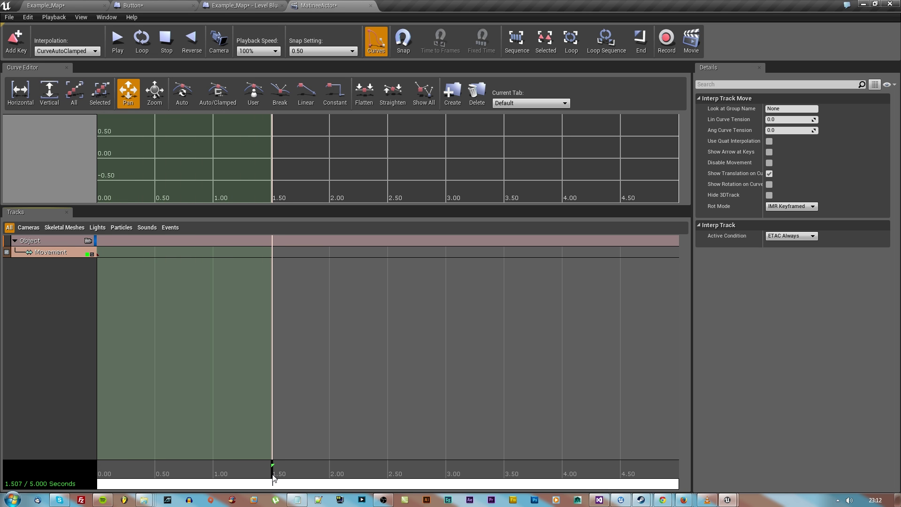
# Lower the platform mesh in the level to Z -600 and key its position on the movement track at about 1.5 seconds.
pyautogui.click(62, 5)
pyautogui.moveTo(361, 209); pyautogui.dragTo(371, 258)
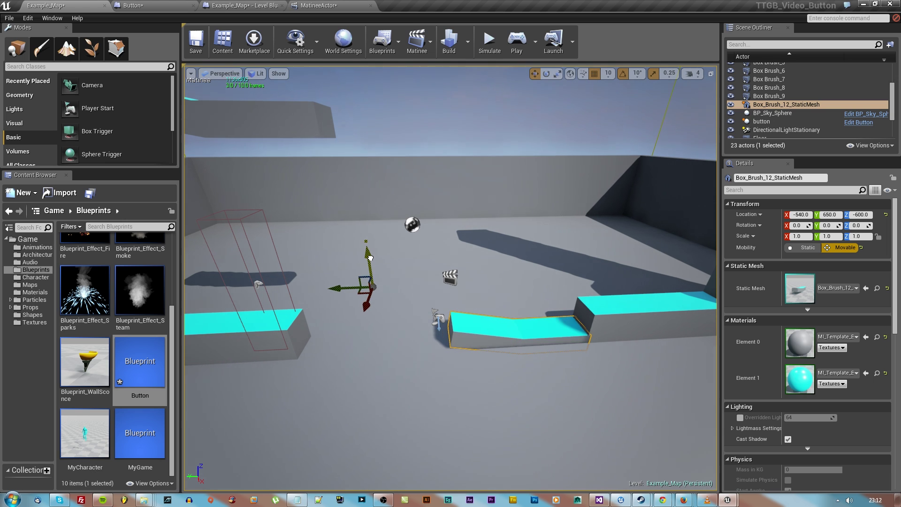
pyautogui.click(310, 5)
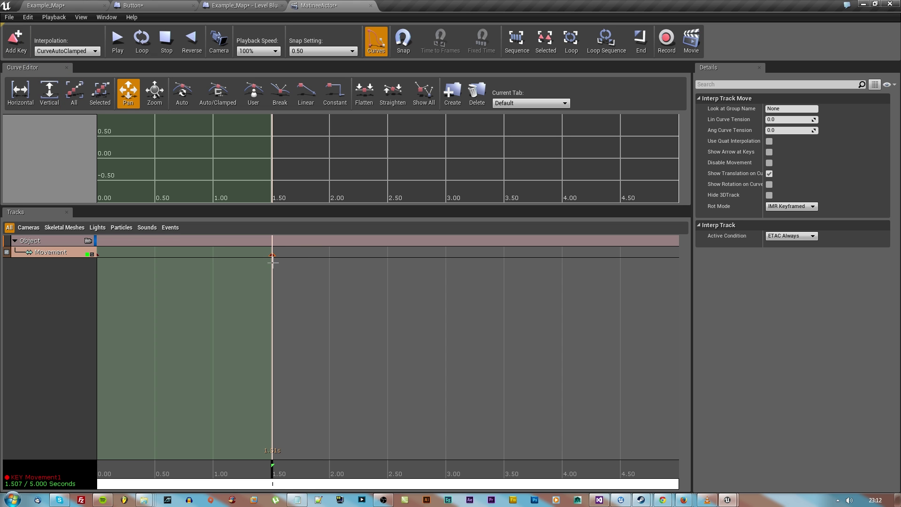
# Add a Play node for the level's Matinee actor to the level blueprint and trigger it from the Print String node's output.
pyautogui.click(69, 5)
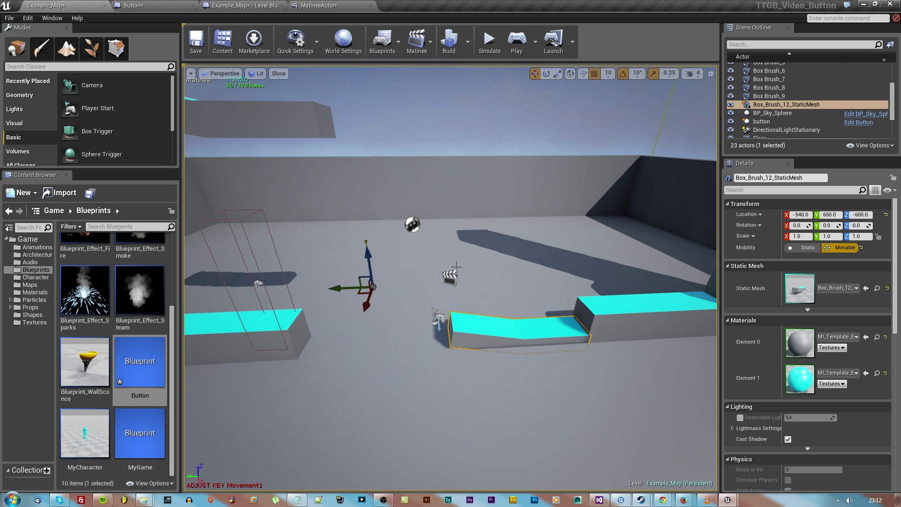
pyautogui.click(449, 278)
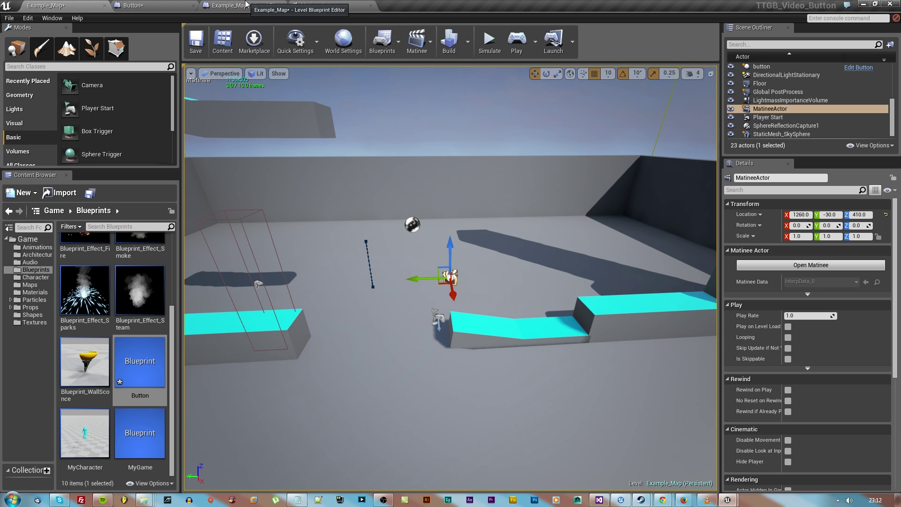
pyautogui.click(245, 5)
pyautogui.moveTo(585, 309); pyautogui.dragTo(483, 308, button='right')
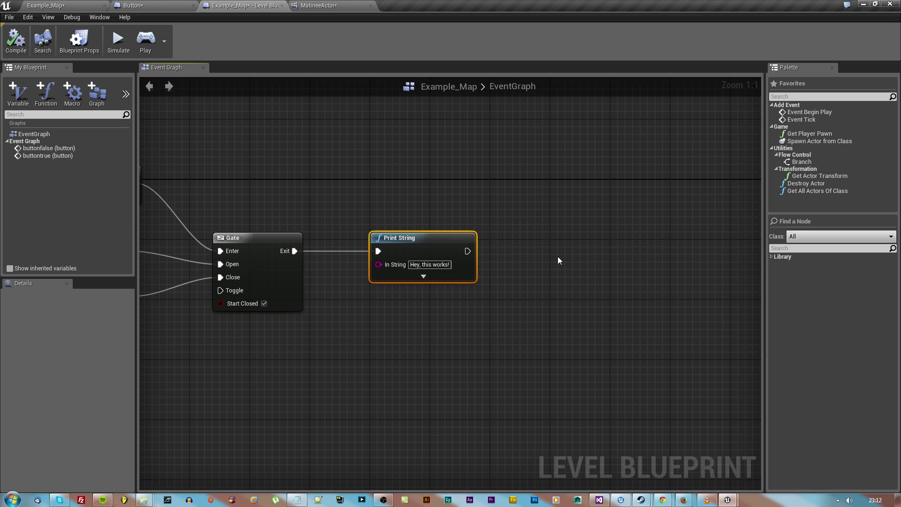
pyautogui.rightClick(591, 264)
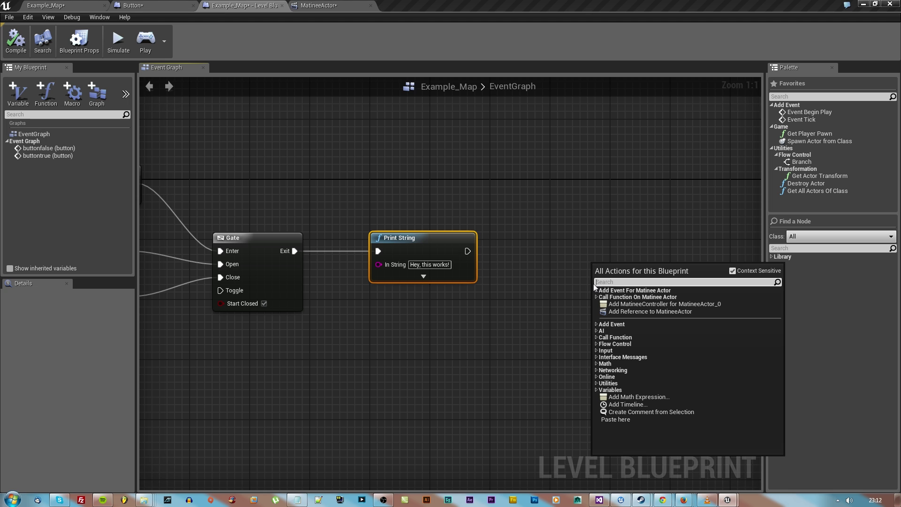
pyautogui.write('play')
pyautogui.press('Return')
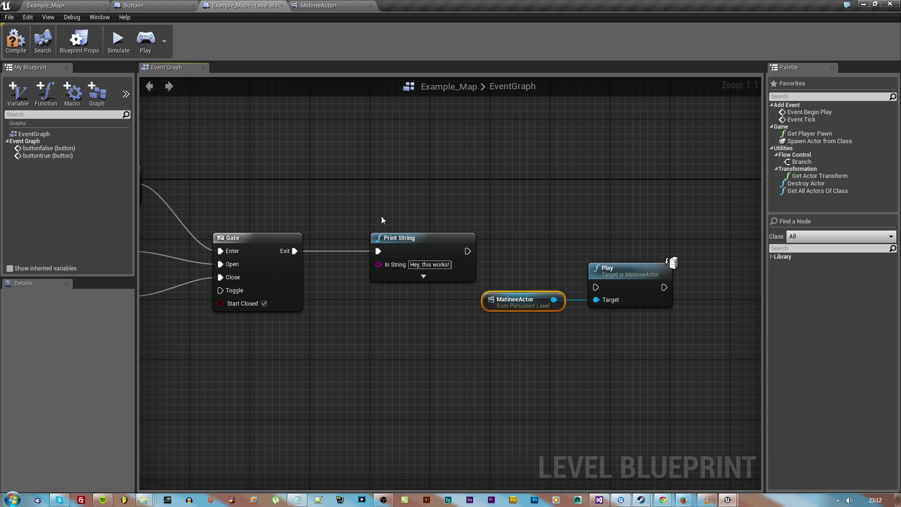
pyautogui.moveTo(524, 303); pyautogui.dragTo(487, 341)
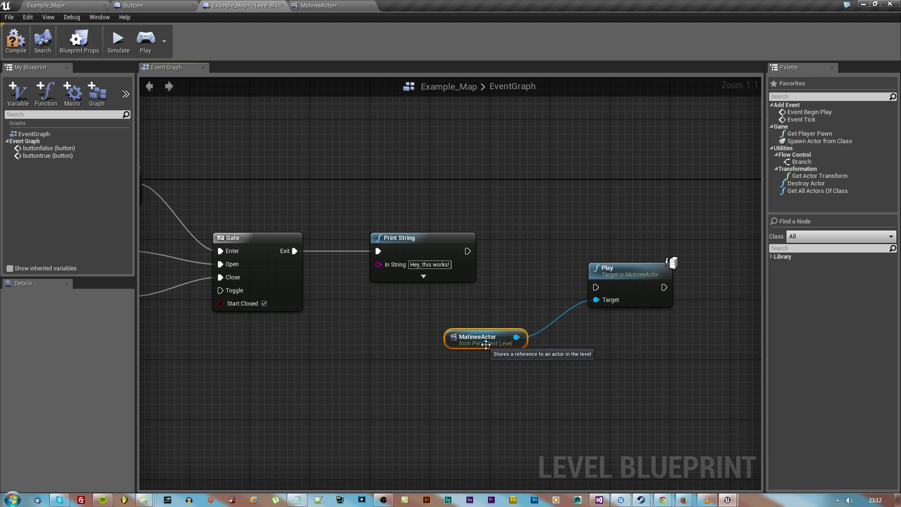
pyautogui.moveTo(468, 251); pyautogui.dragTo(598, 292)
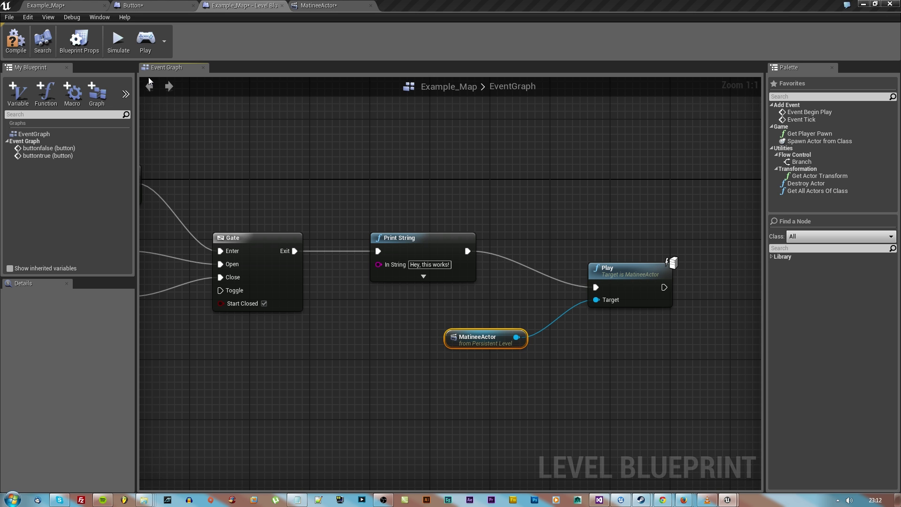
# Save the level, agreeing to close the Matinee editor first.
pyautogui.click(55, 5)
pyautogui.hotkey('ctrl', 's')
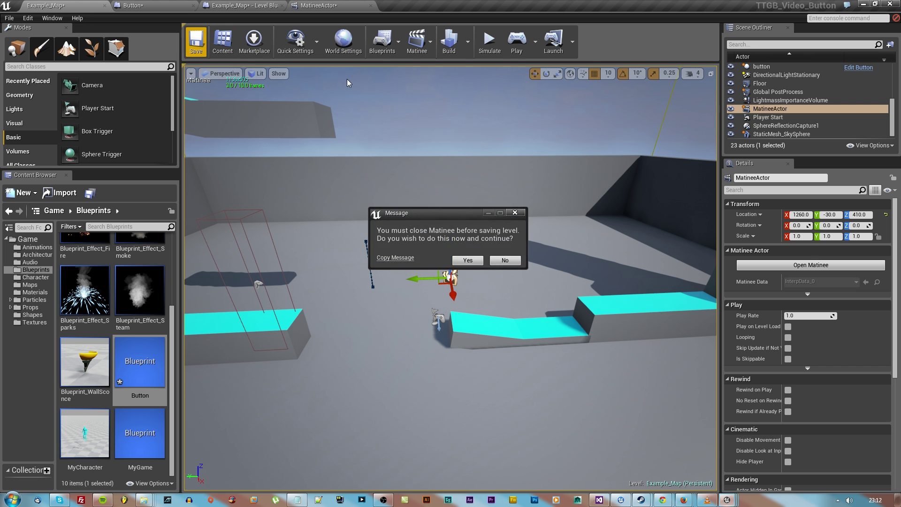
pyautogui.click(468, 260)
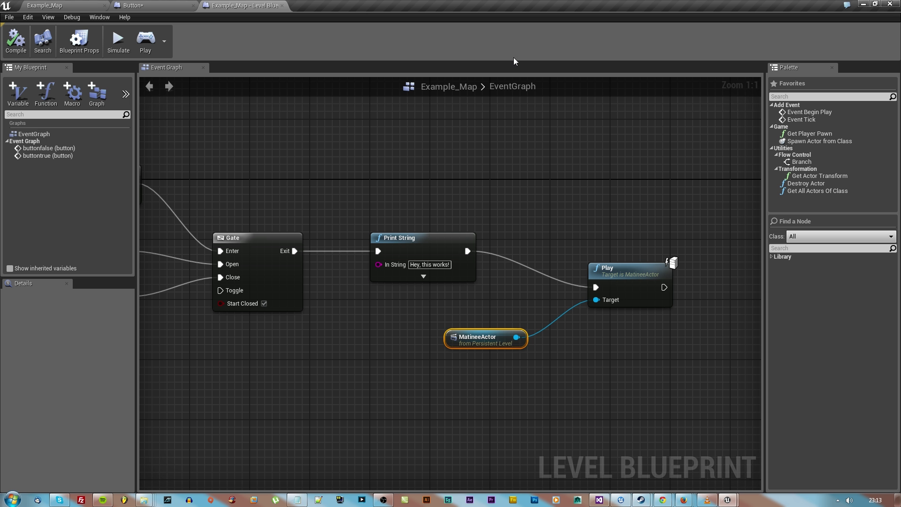
# Play-test the level by using the button, then run the character to the bent platform and jump onto it.
pyautogui.click(69, 5)
pyautogui.click(517, 40)
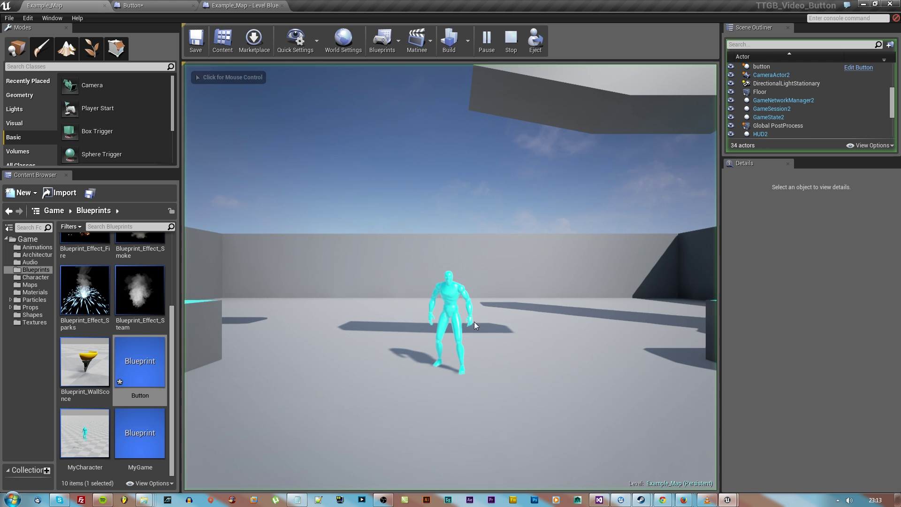
pyautogui.press('a')
pyautogui.press('space')
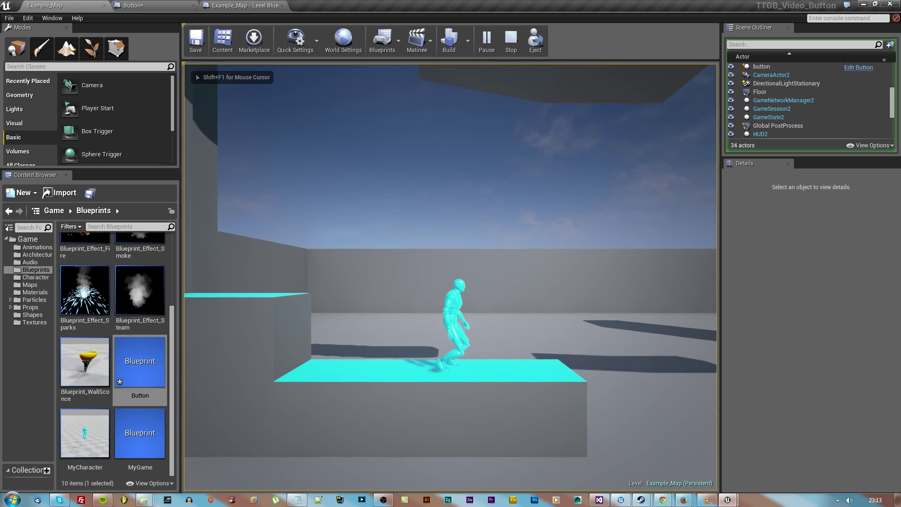
pyautogui.press('d')
pyautogui.press('d')
pyautogui.press('d')
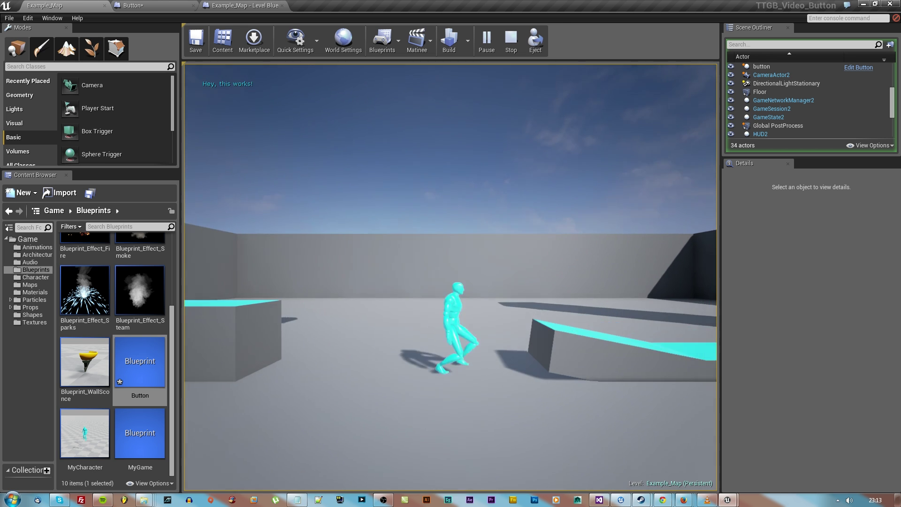
pyautogui.press('d')
pyautogui.press('space')
pyautogui.press('space')
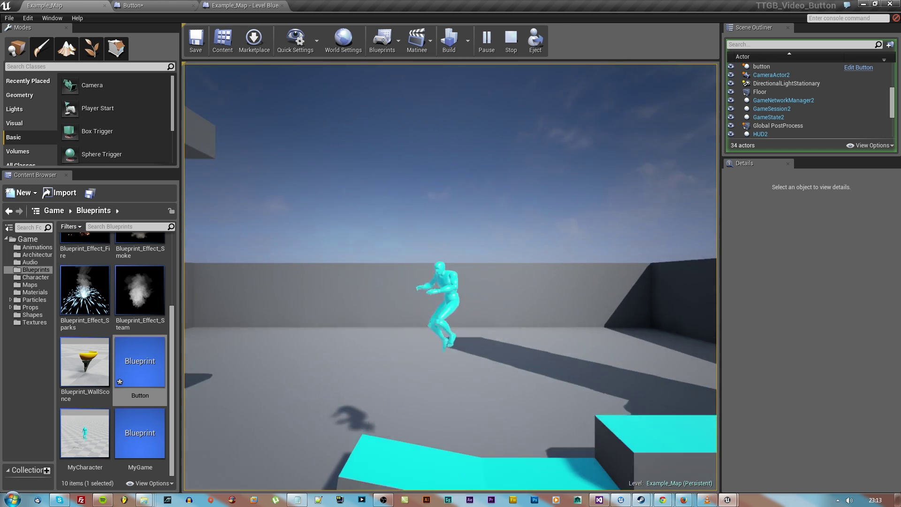
# Return the character to the button, use it again and walk back to the Matinee-driven platform to check its movement.
pyautogui.press('a')
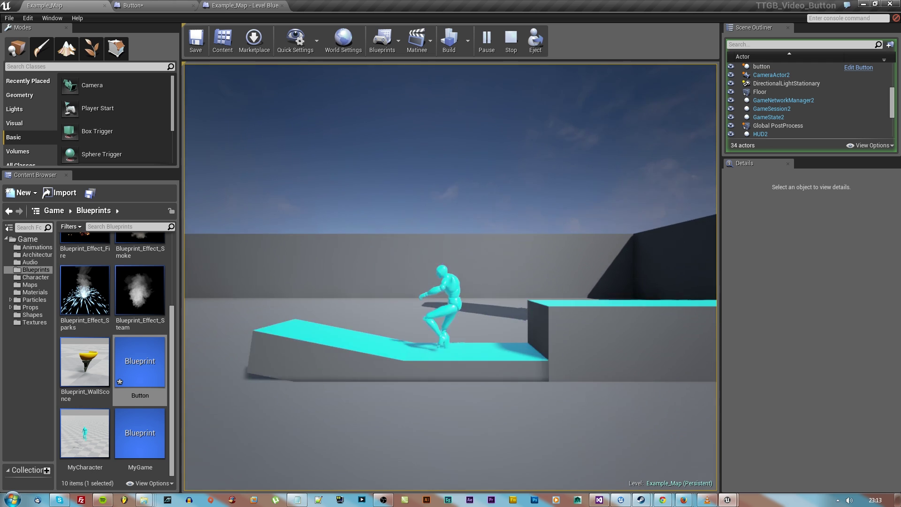
pyautogui.press('d')
pyautogui.press('w')
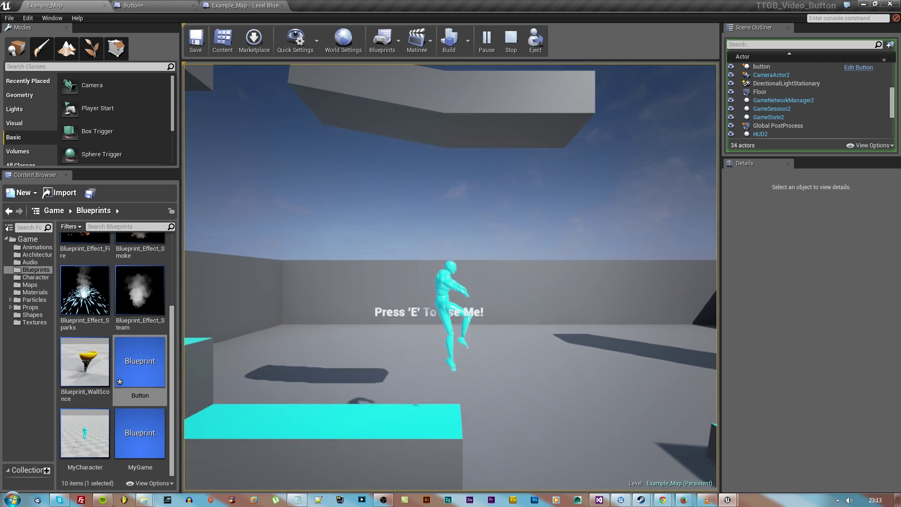
pyautogui.press('e')
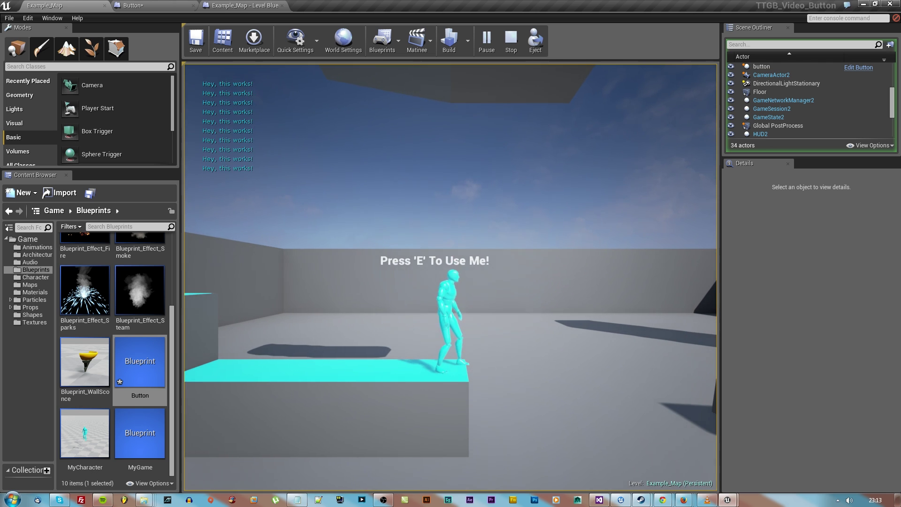
pyautogui.press('d')
pyautogui.press('a')
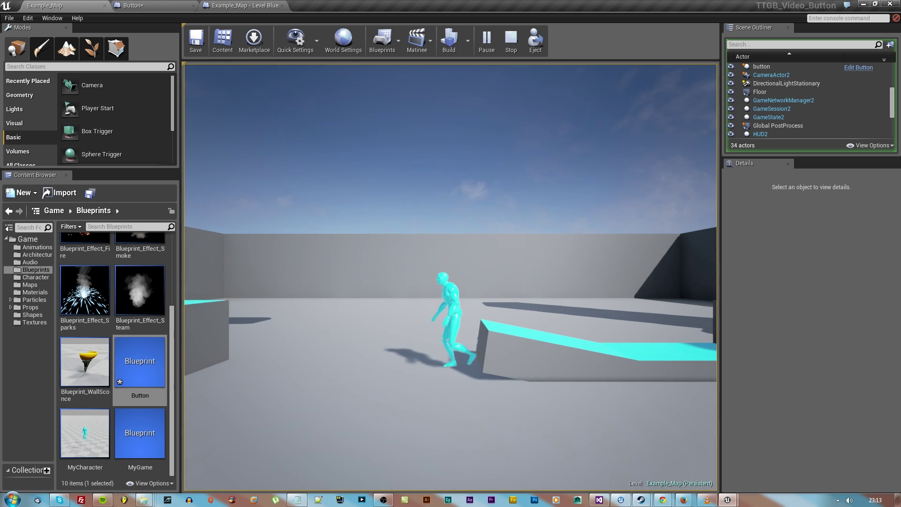
pyautogui.press('d')
pyautogui.press('a')
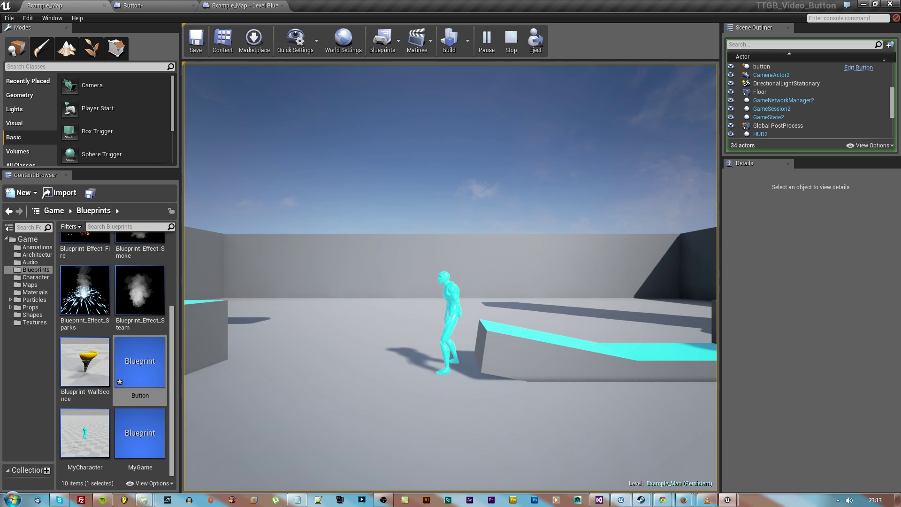